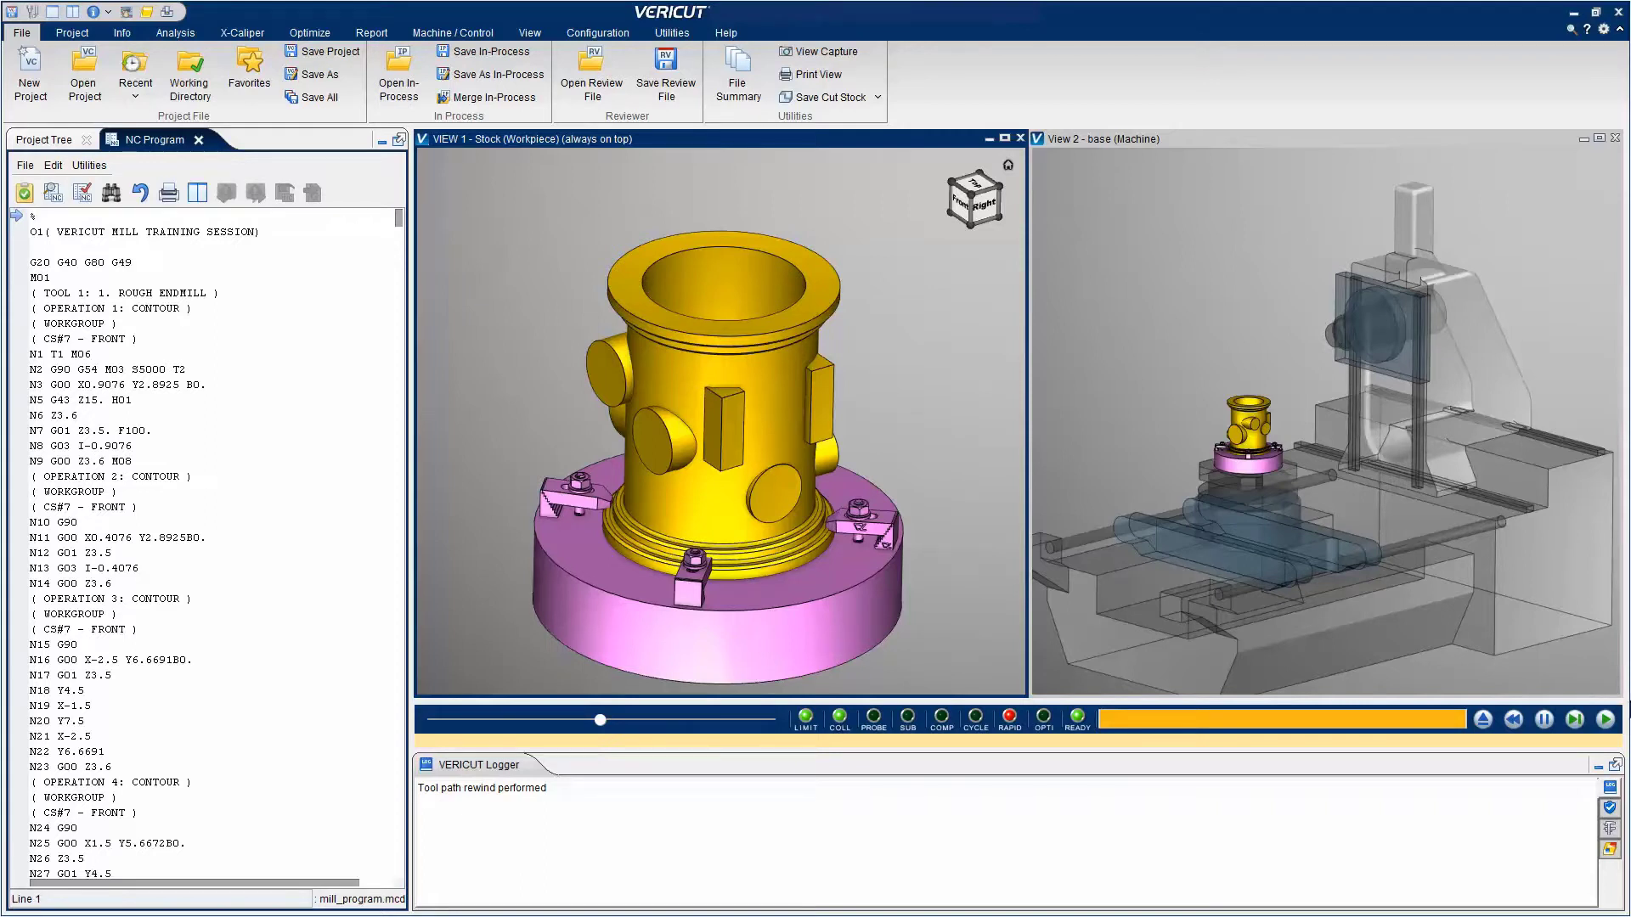
Step: Run the milling simulation of the whole NC program
click(1606, 719)
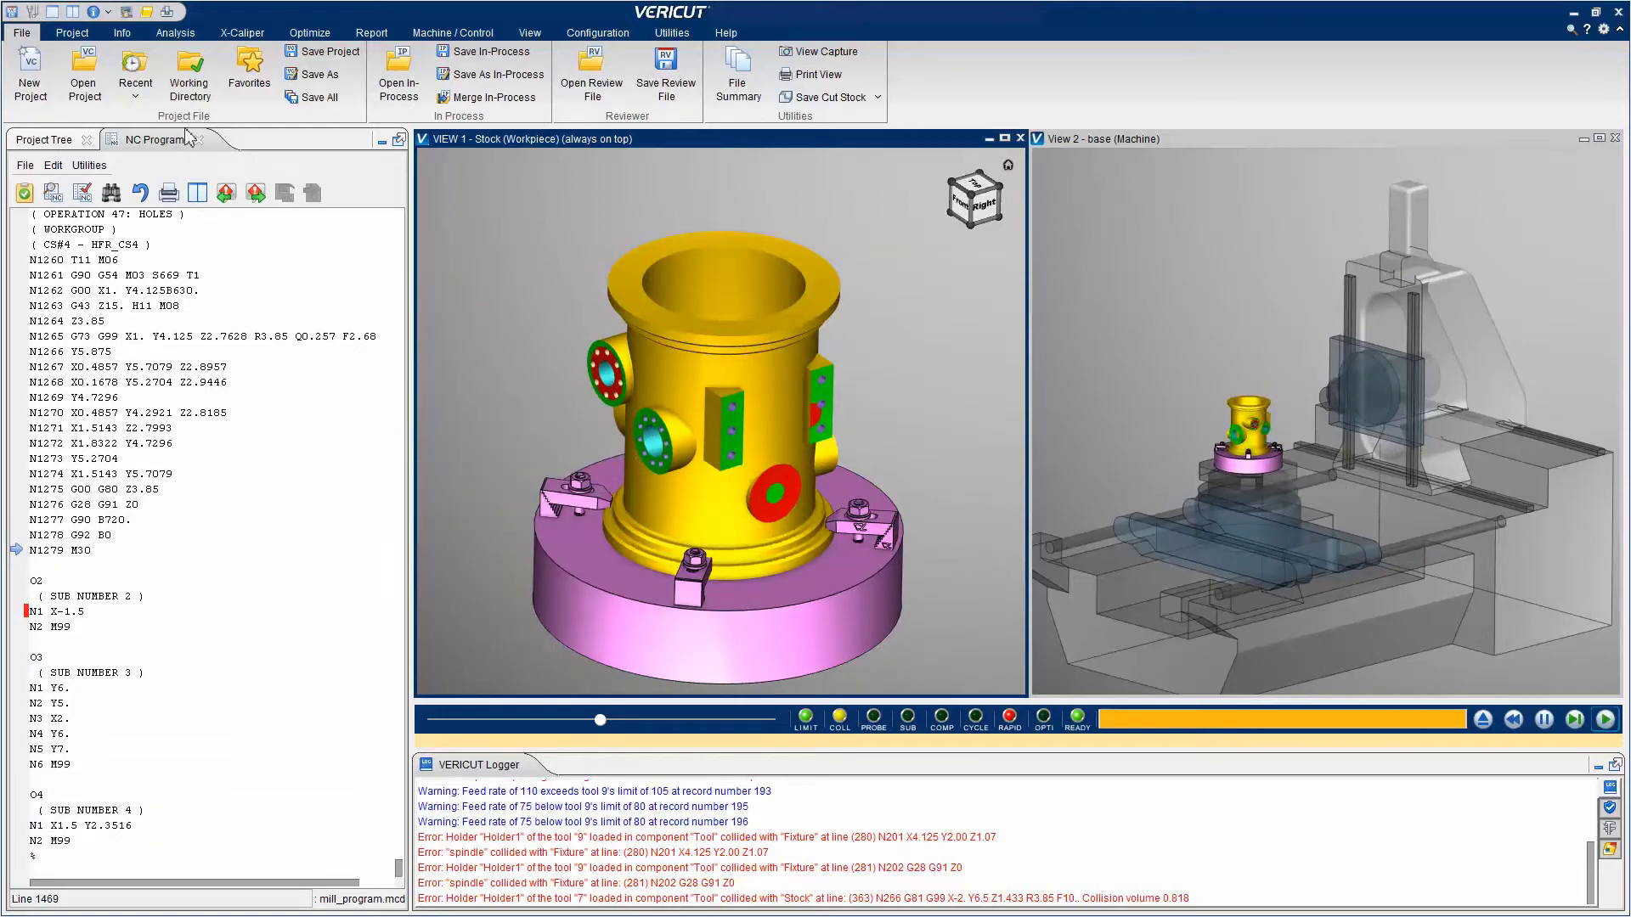
Step: Make Program_Zero the active coordinate system and display its axes in the views
click(58, 141)
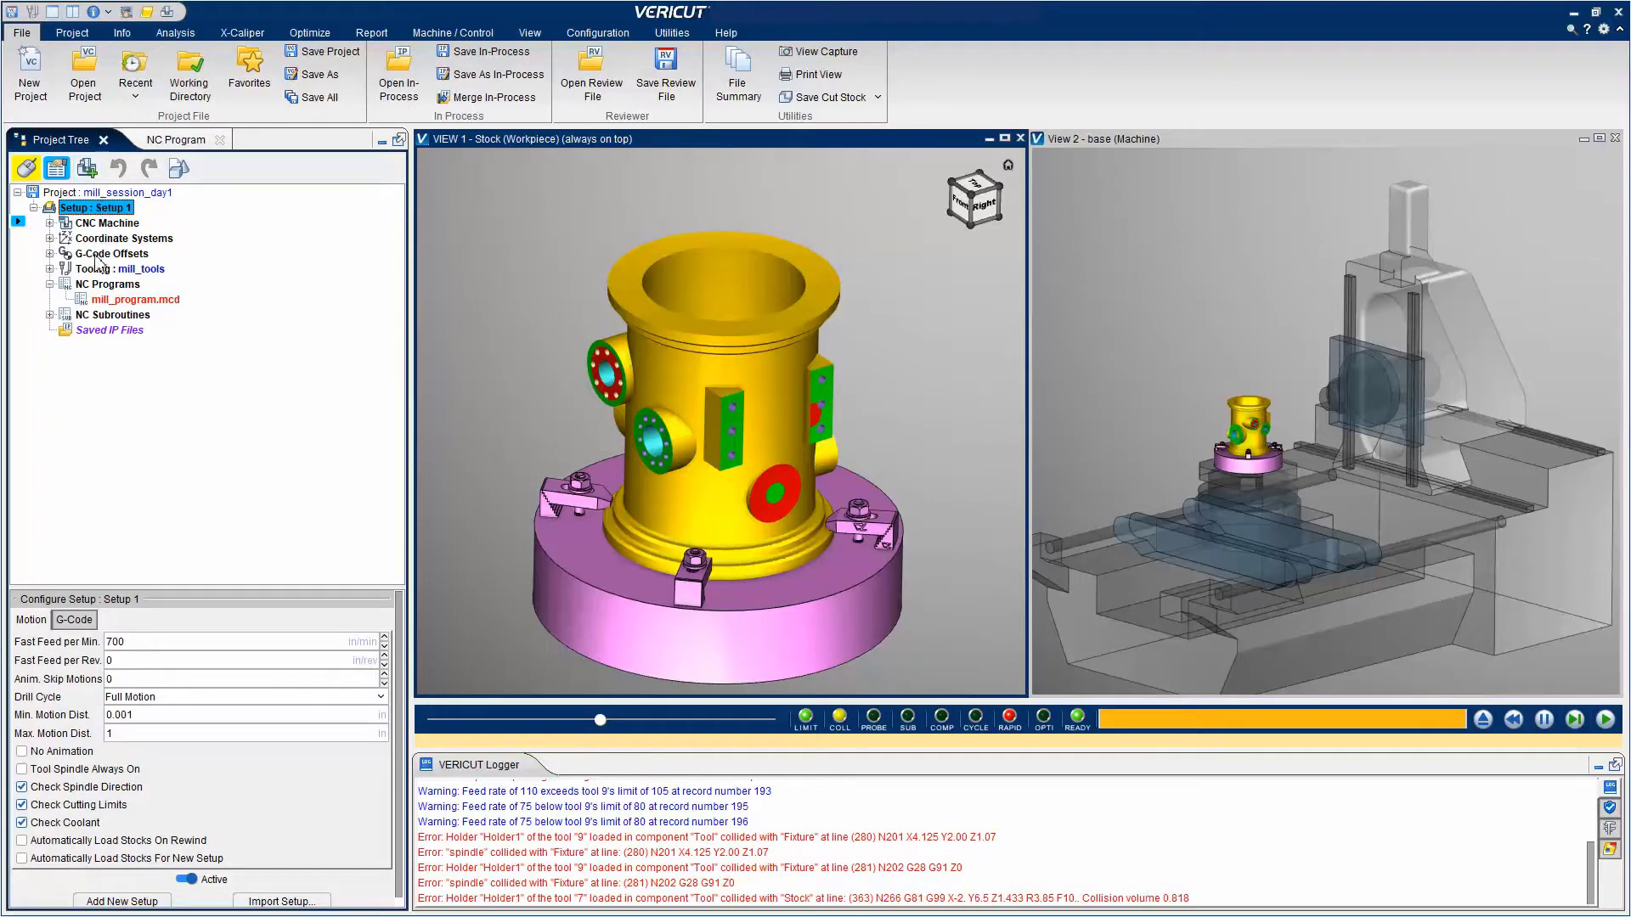
click(49, 239)
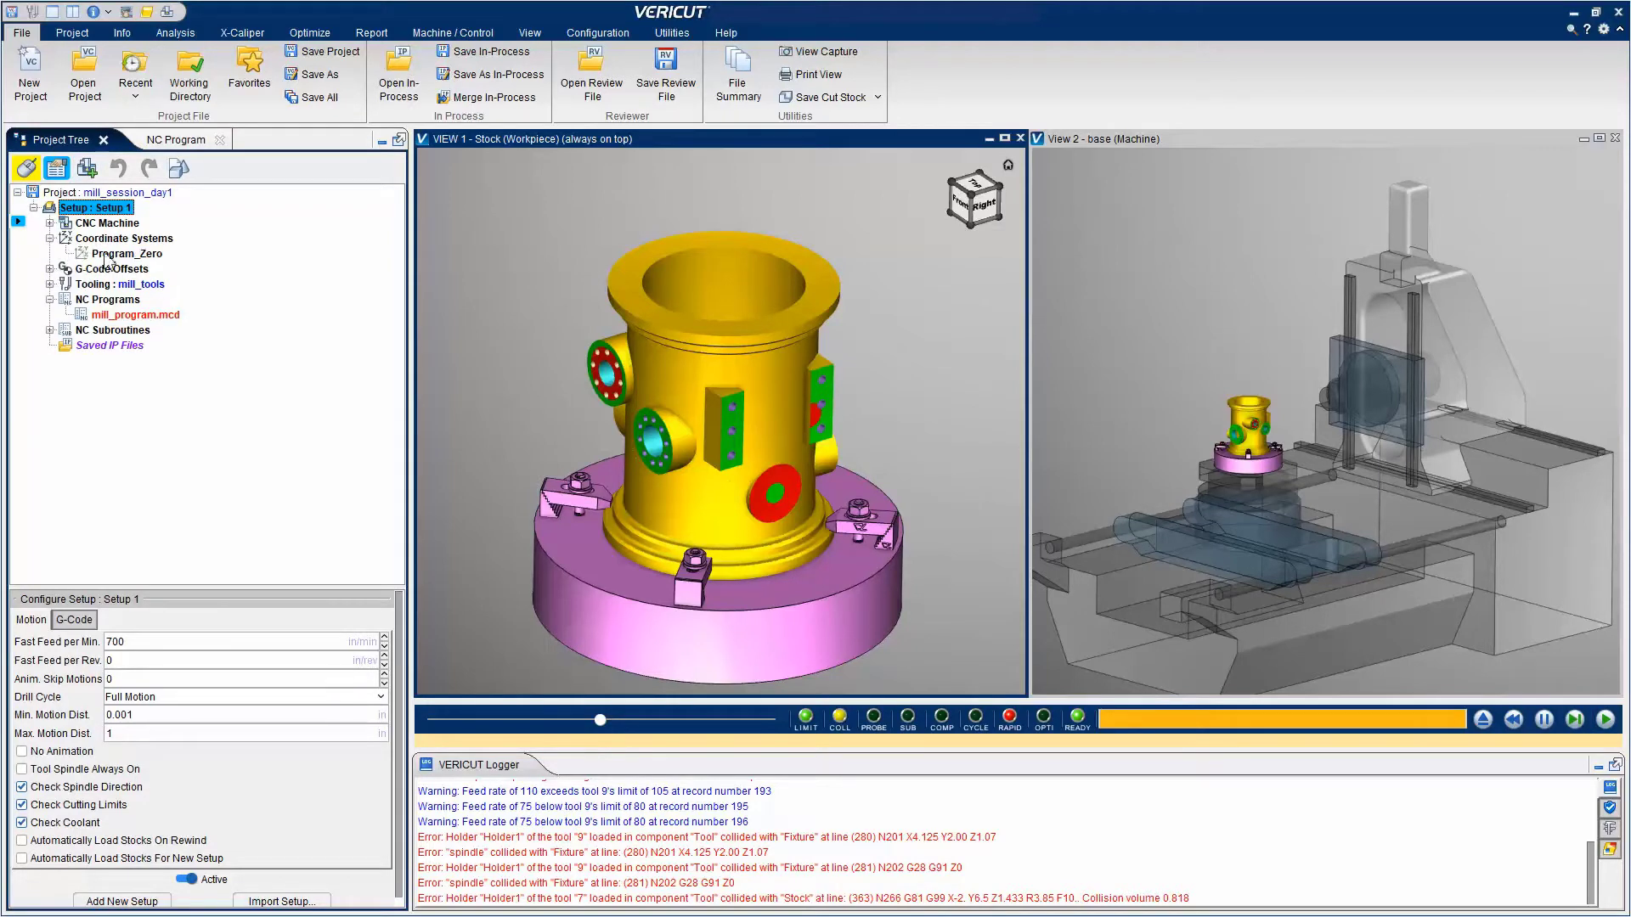
right_click(108, 255)
click(149, 417)
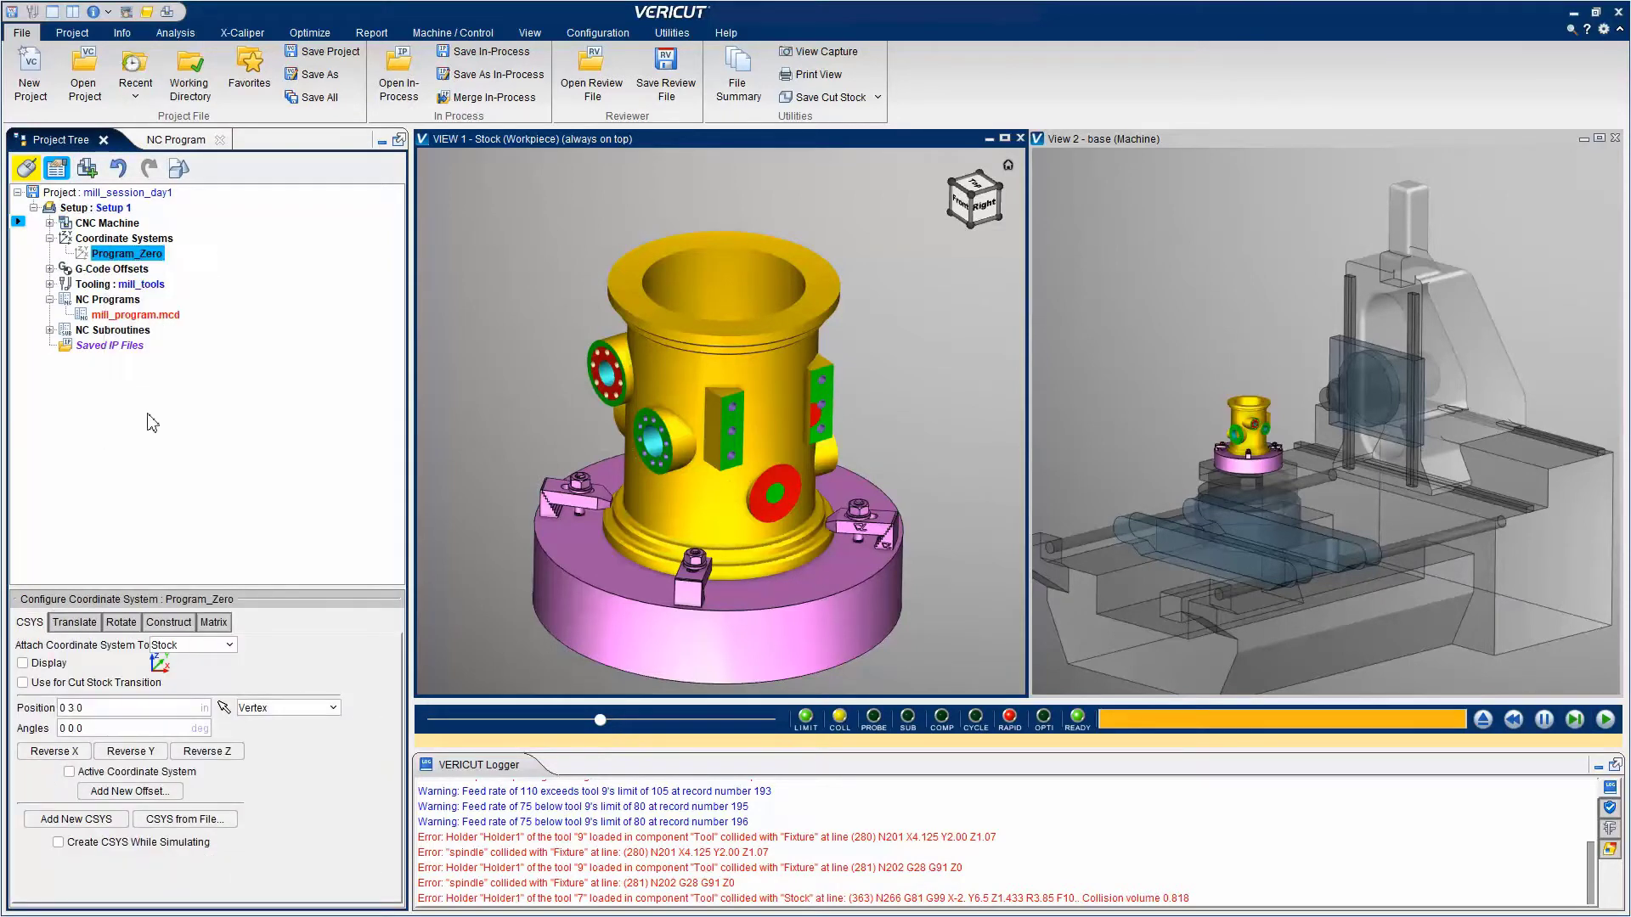
right_click(134, 259)
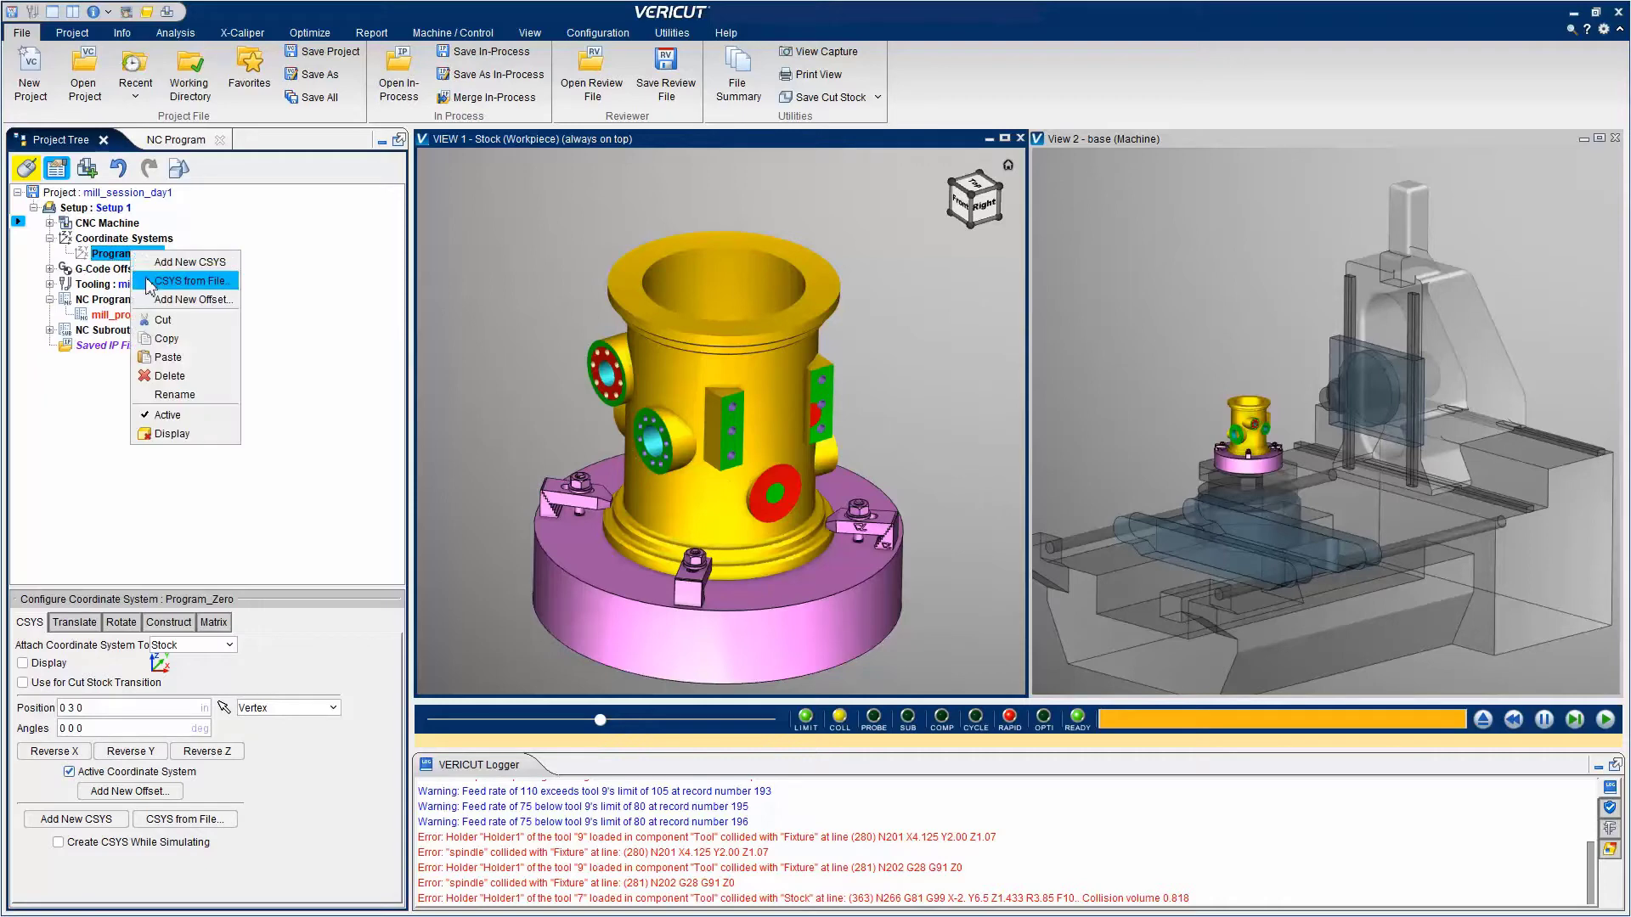
click(198, 431)
Step: Switch to a single workpiece view and make the Fixture component invisible
click(529, 33)
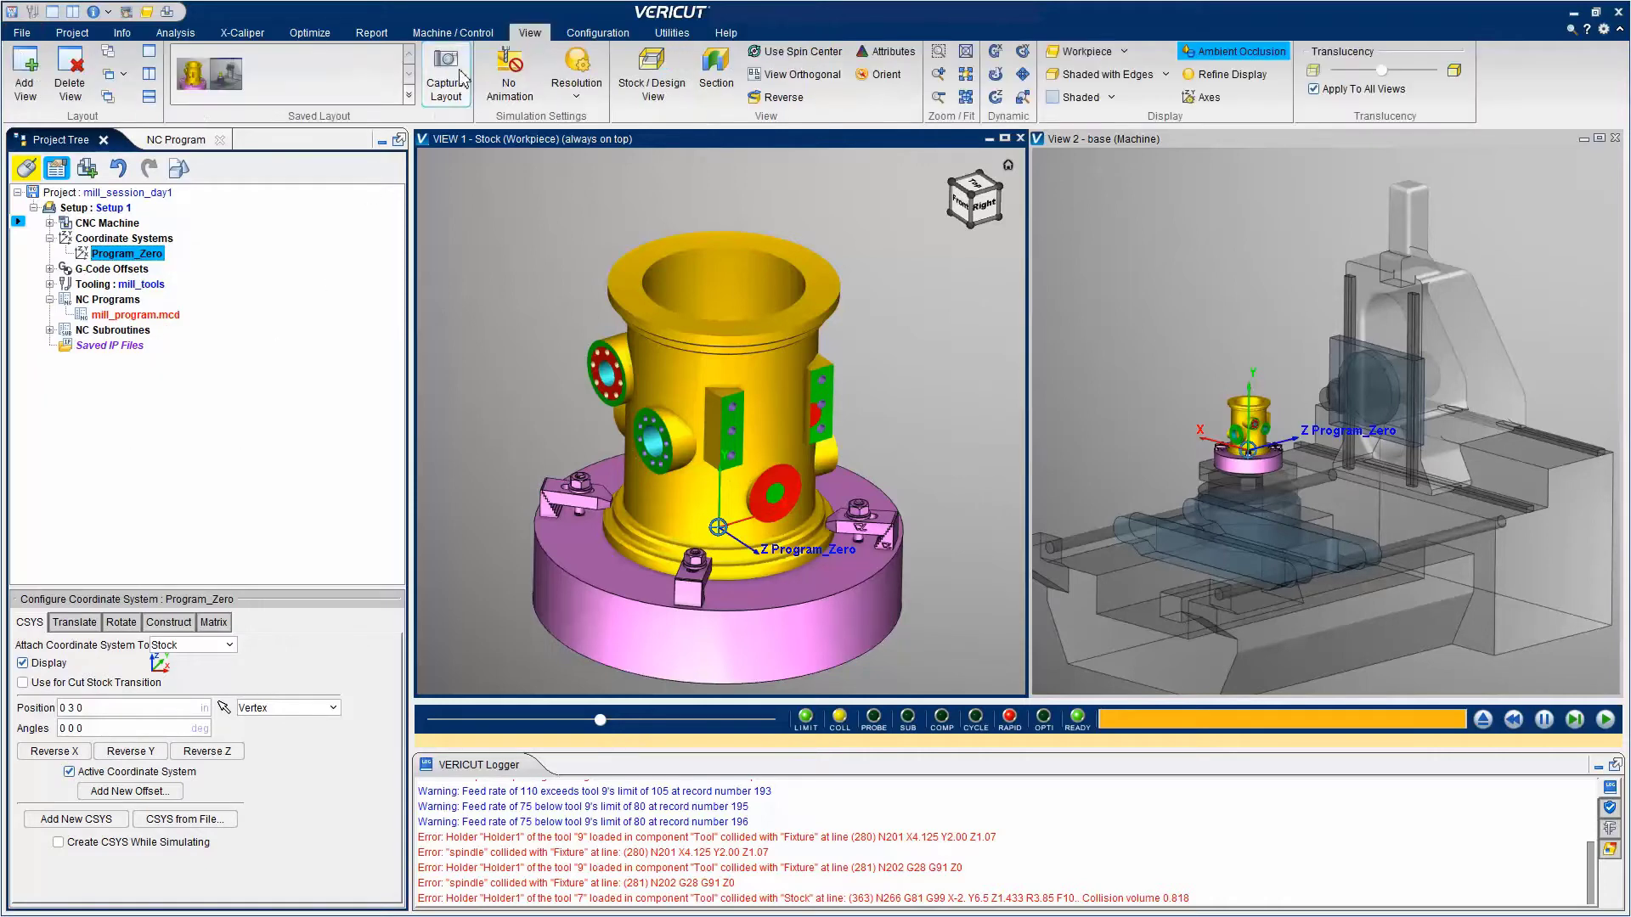
click(185, 75)
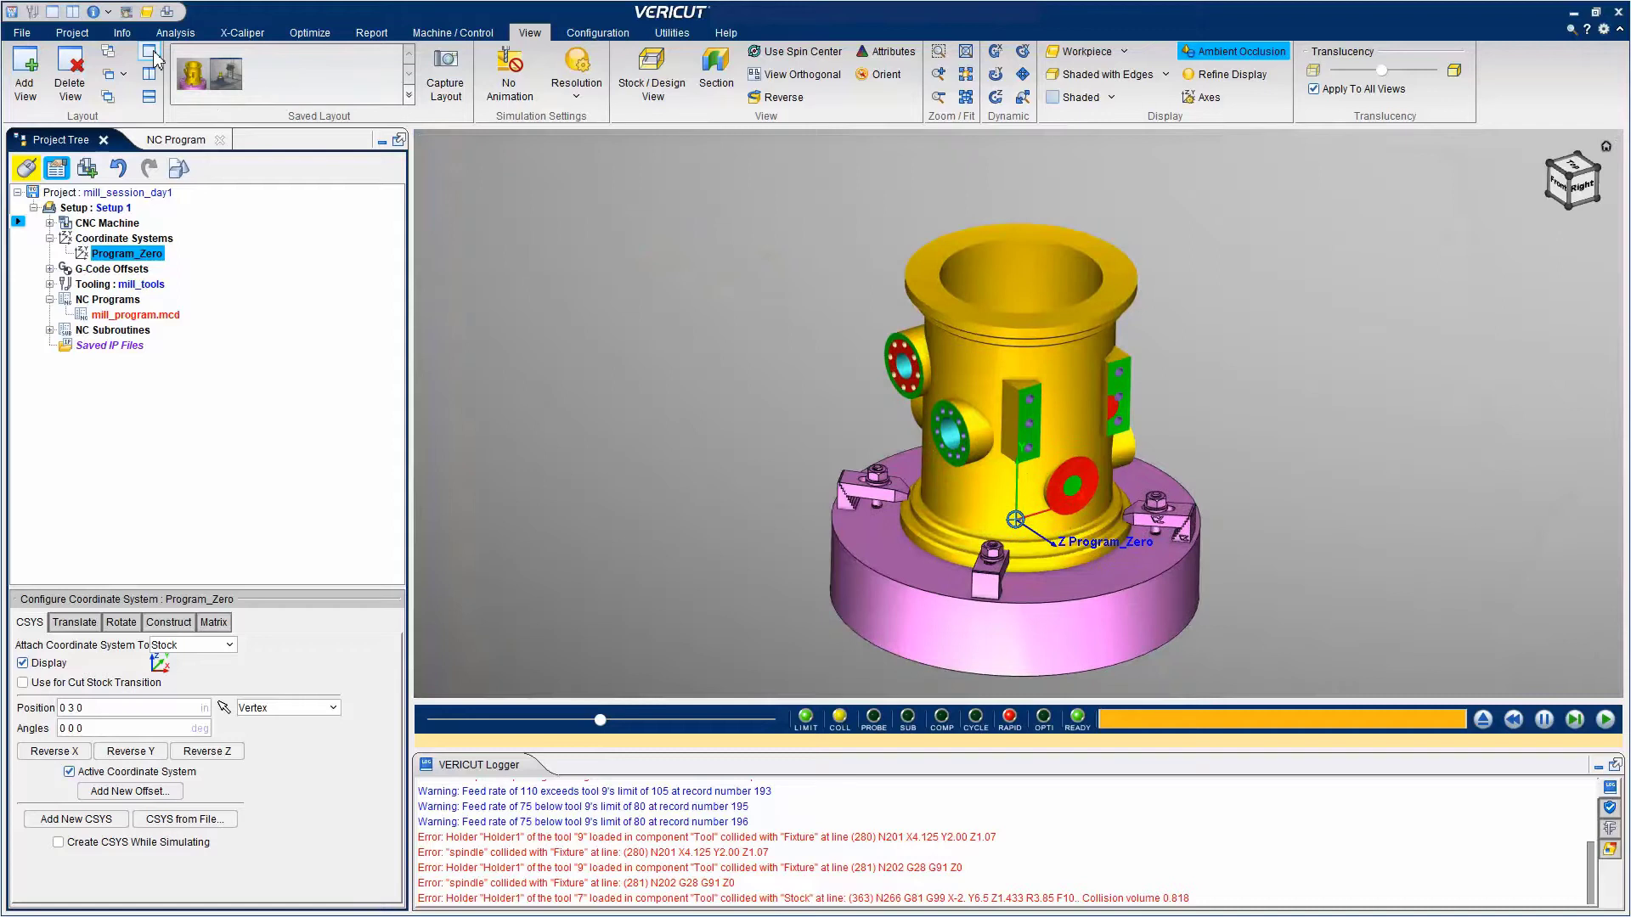
click(50, 222)
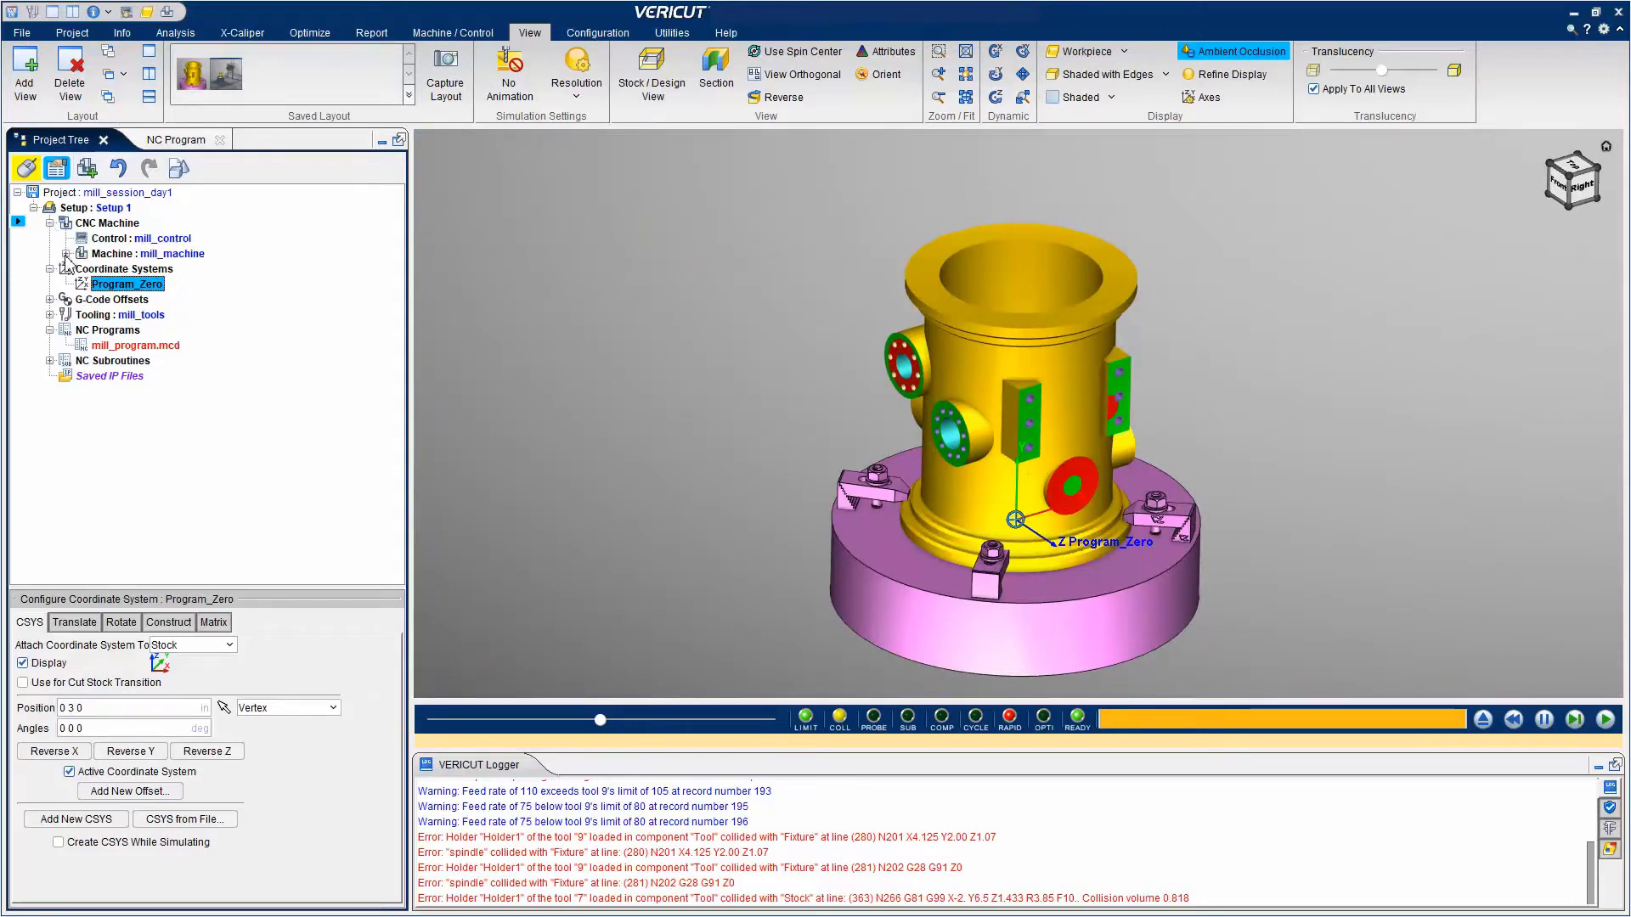
click(66, 253)
click(82, 270)
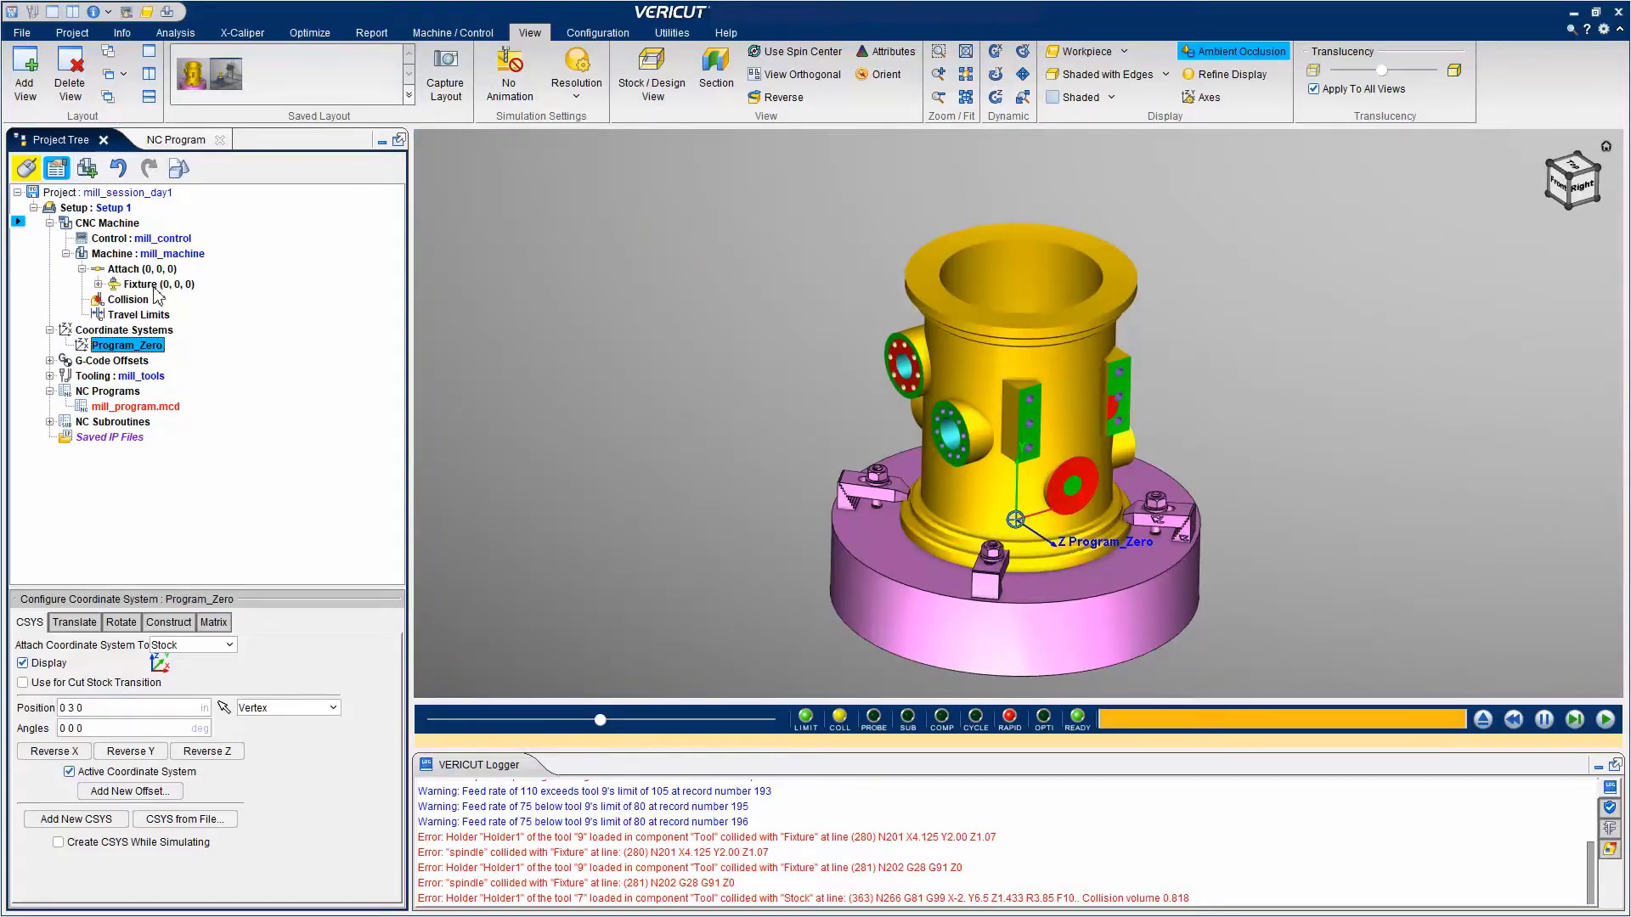
right_click(155, 289)
mouse_move(221, 414)
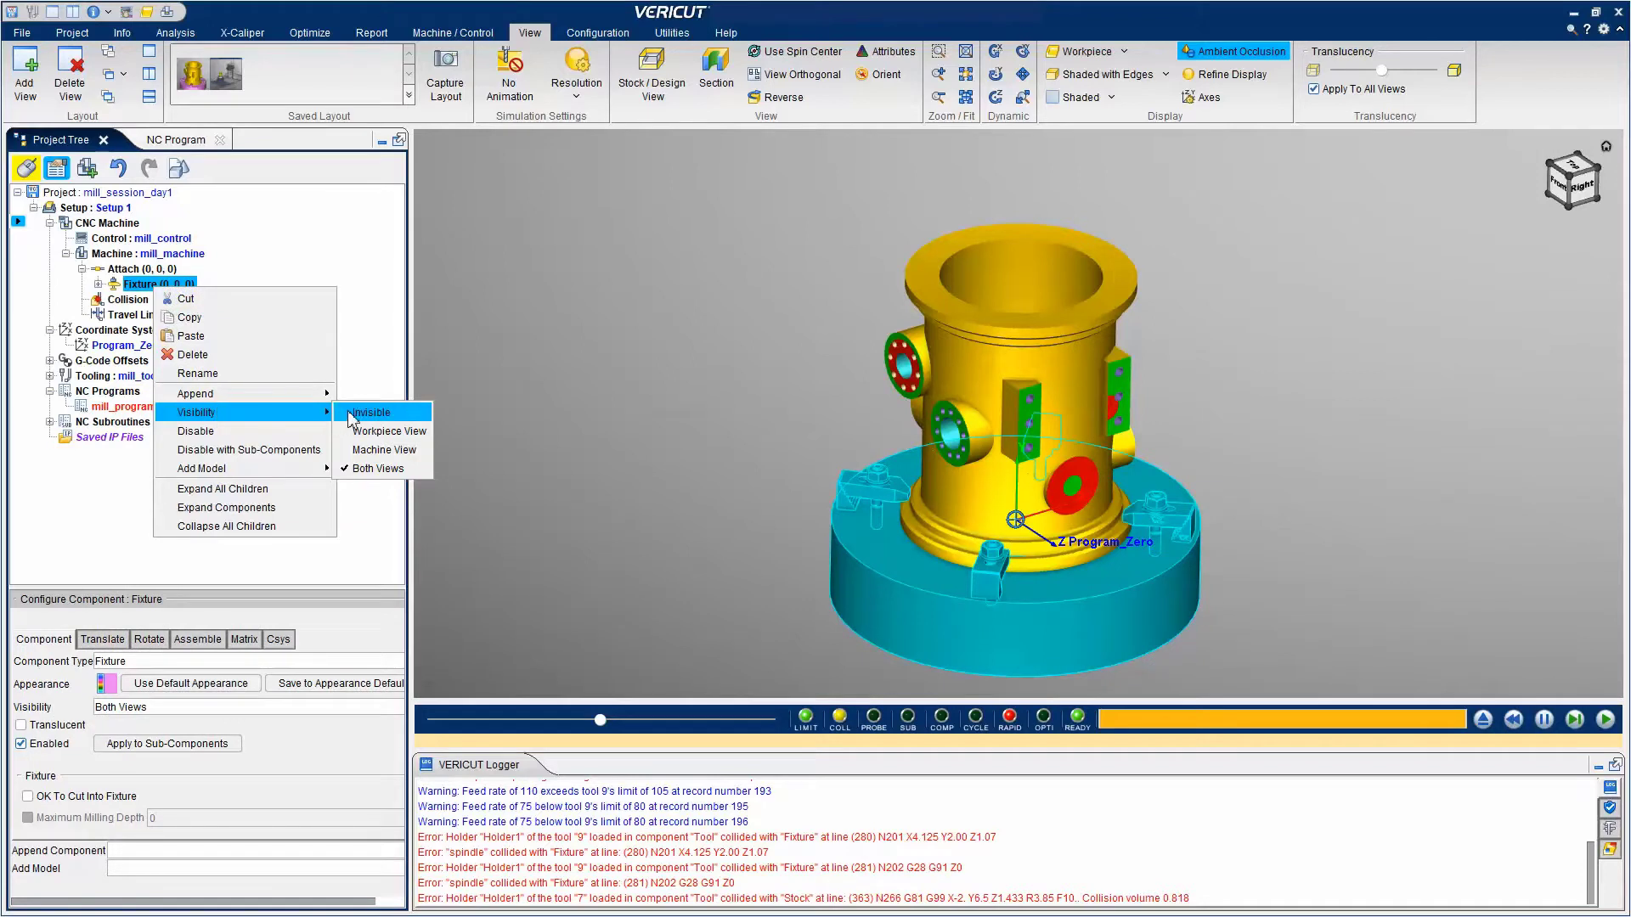
click(353, 414)
scroll(1115, 491, up, 2)
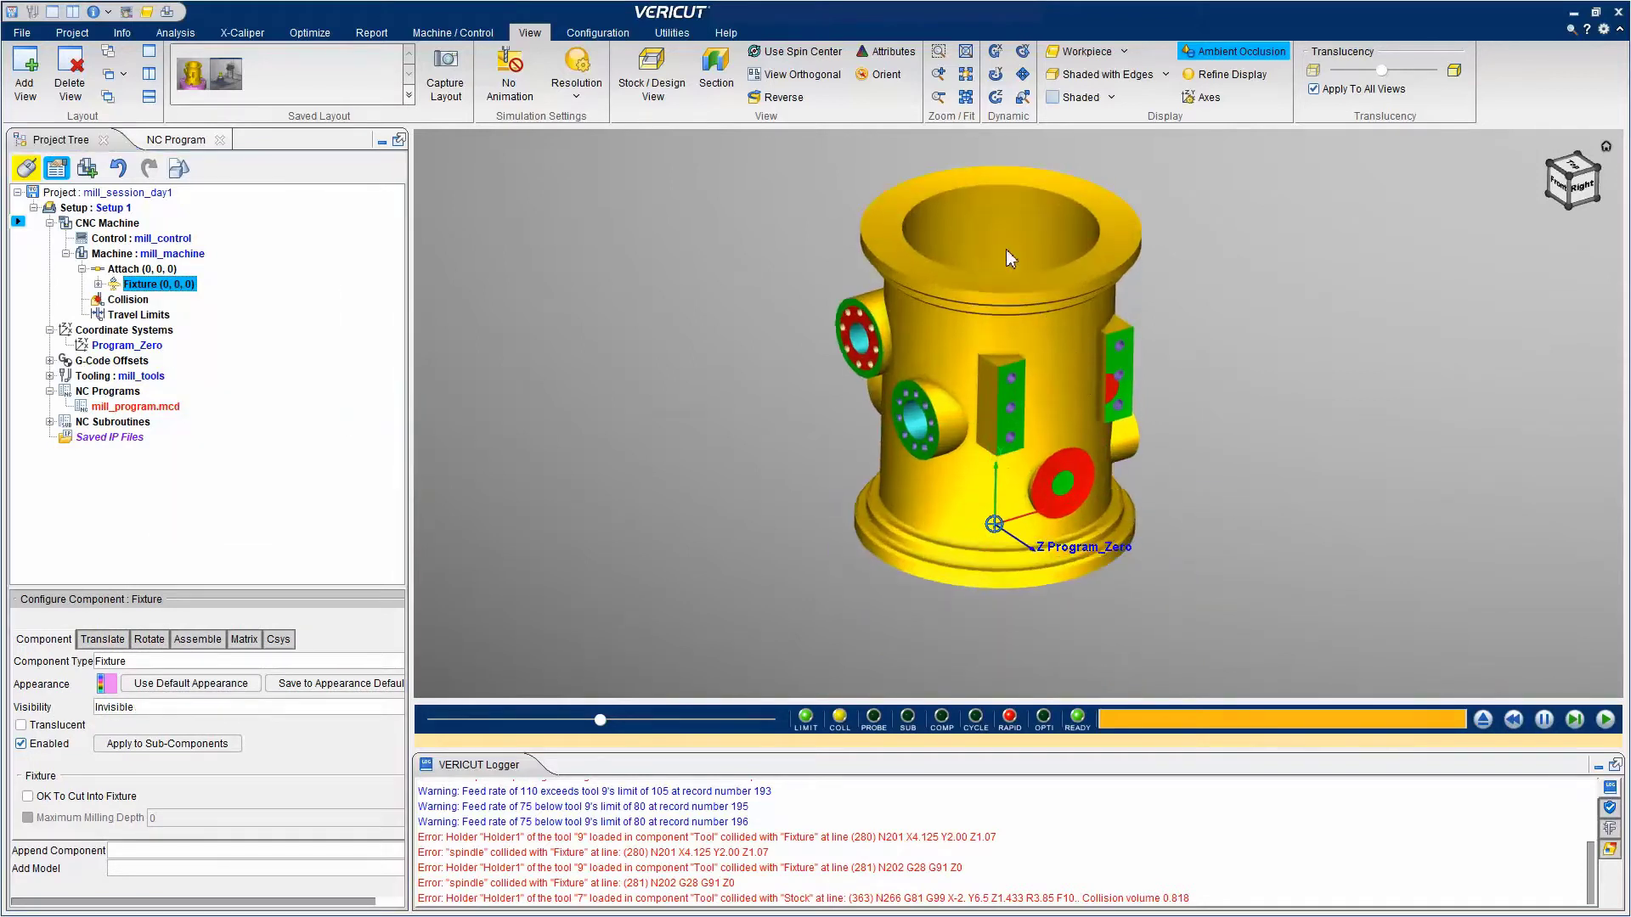
scroll(909, 223, up, 3)
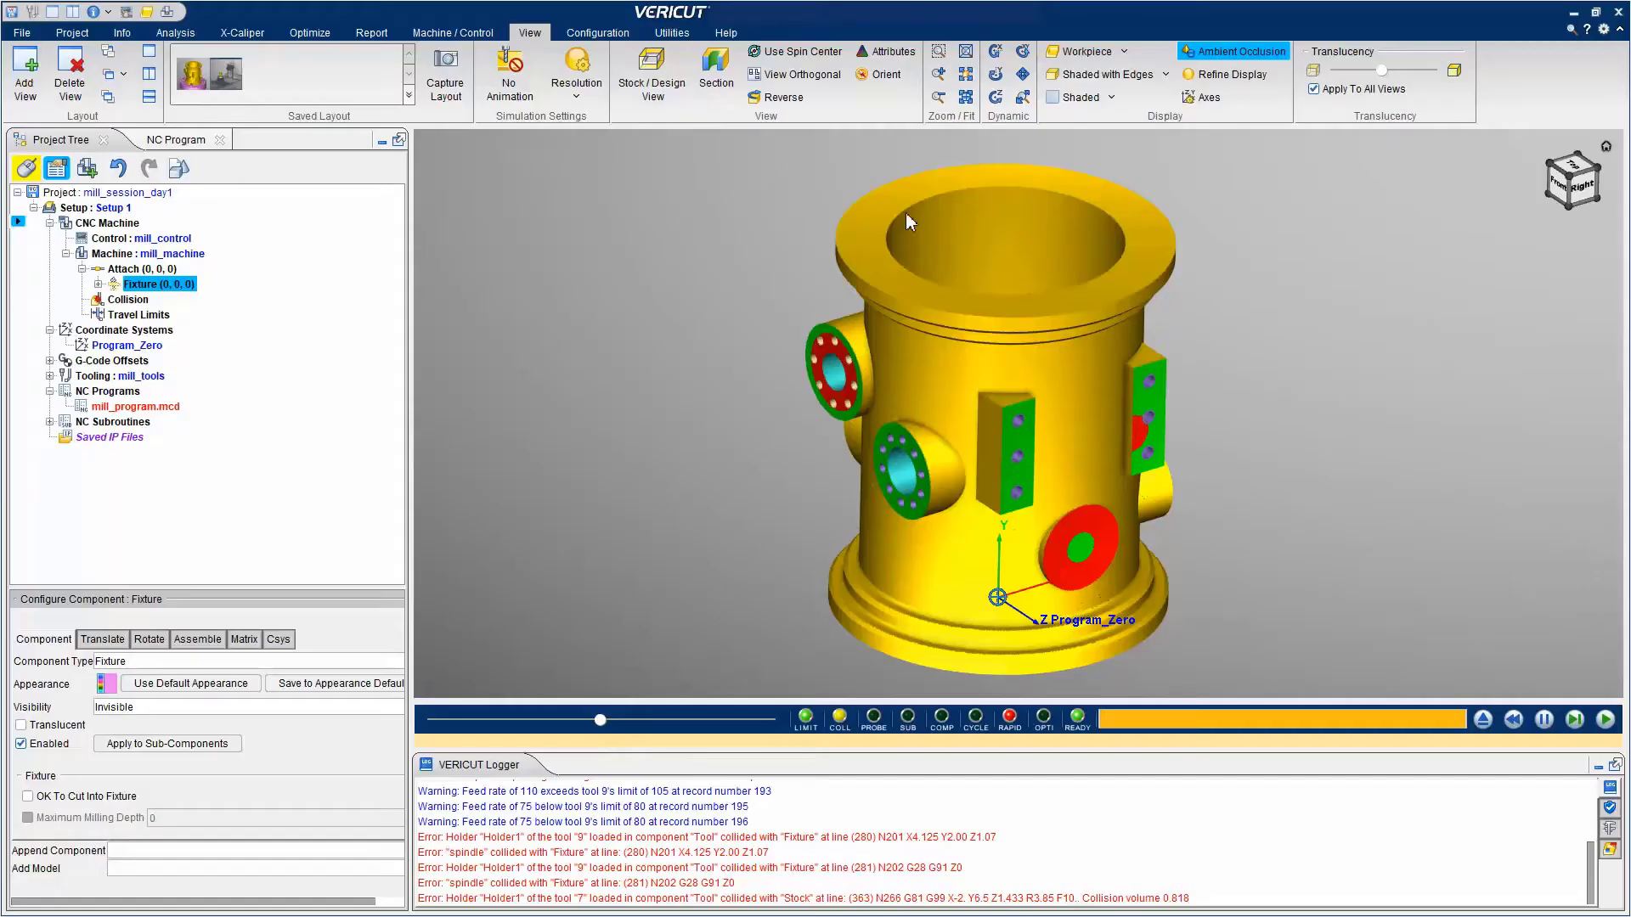
Step: Query the feature and cutting history of the round boss's red face, with the X-Caliper output shown
click(243, 34)
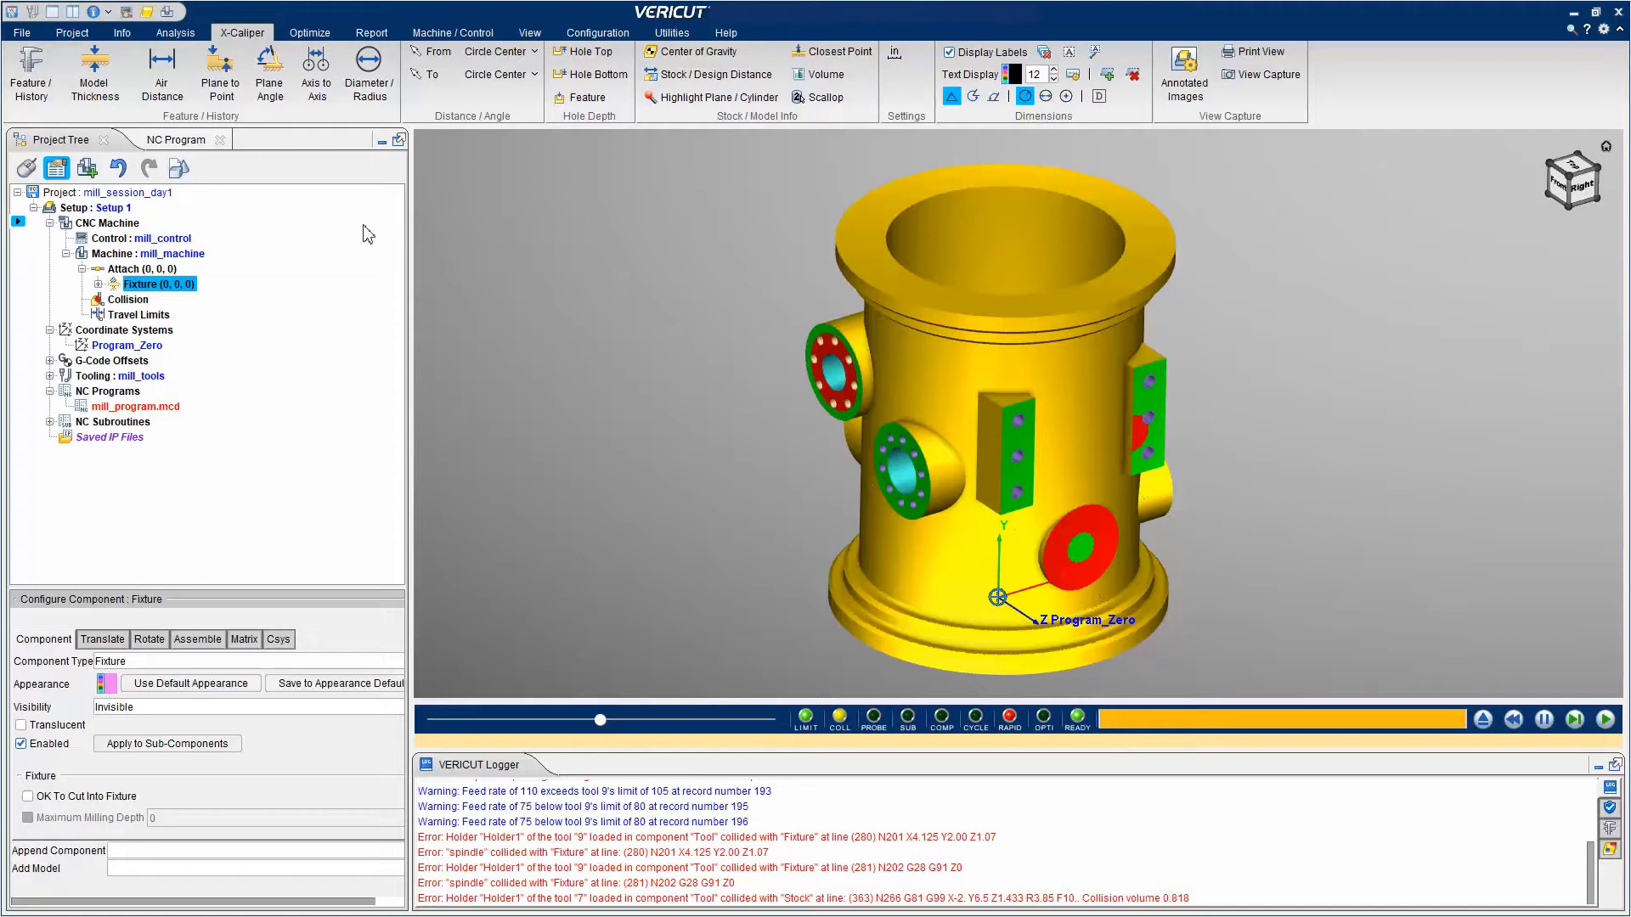
click(1609, 831)
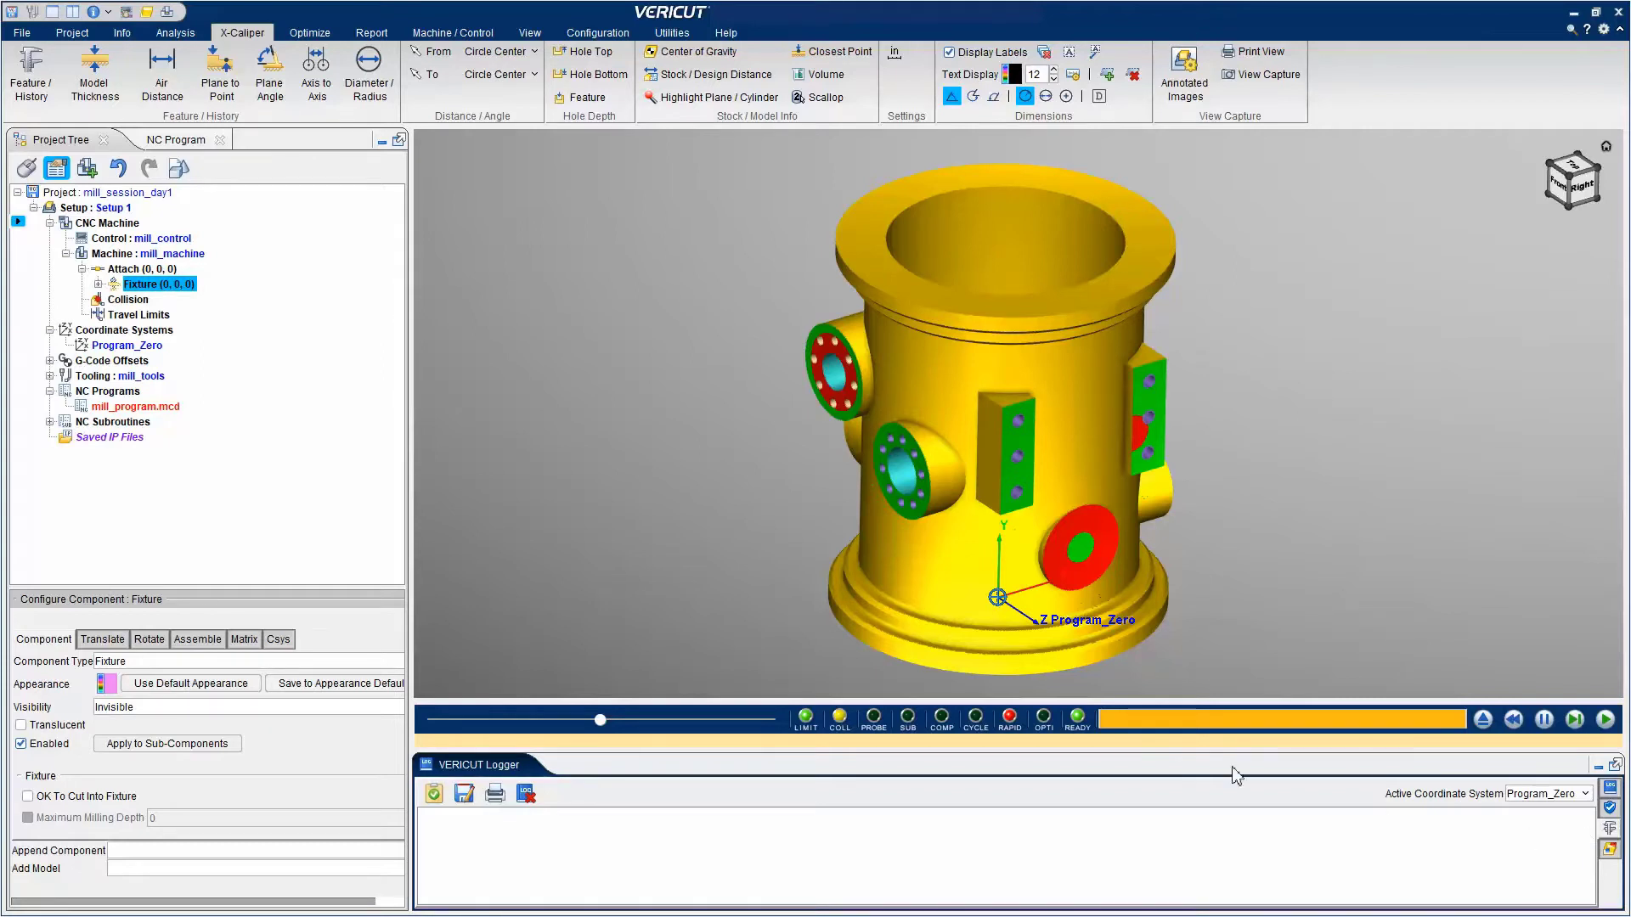
click(13, 81)
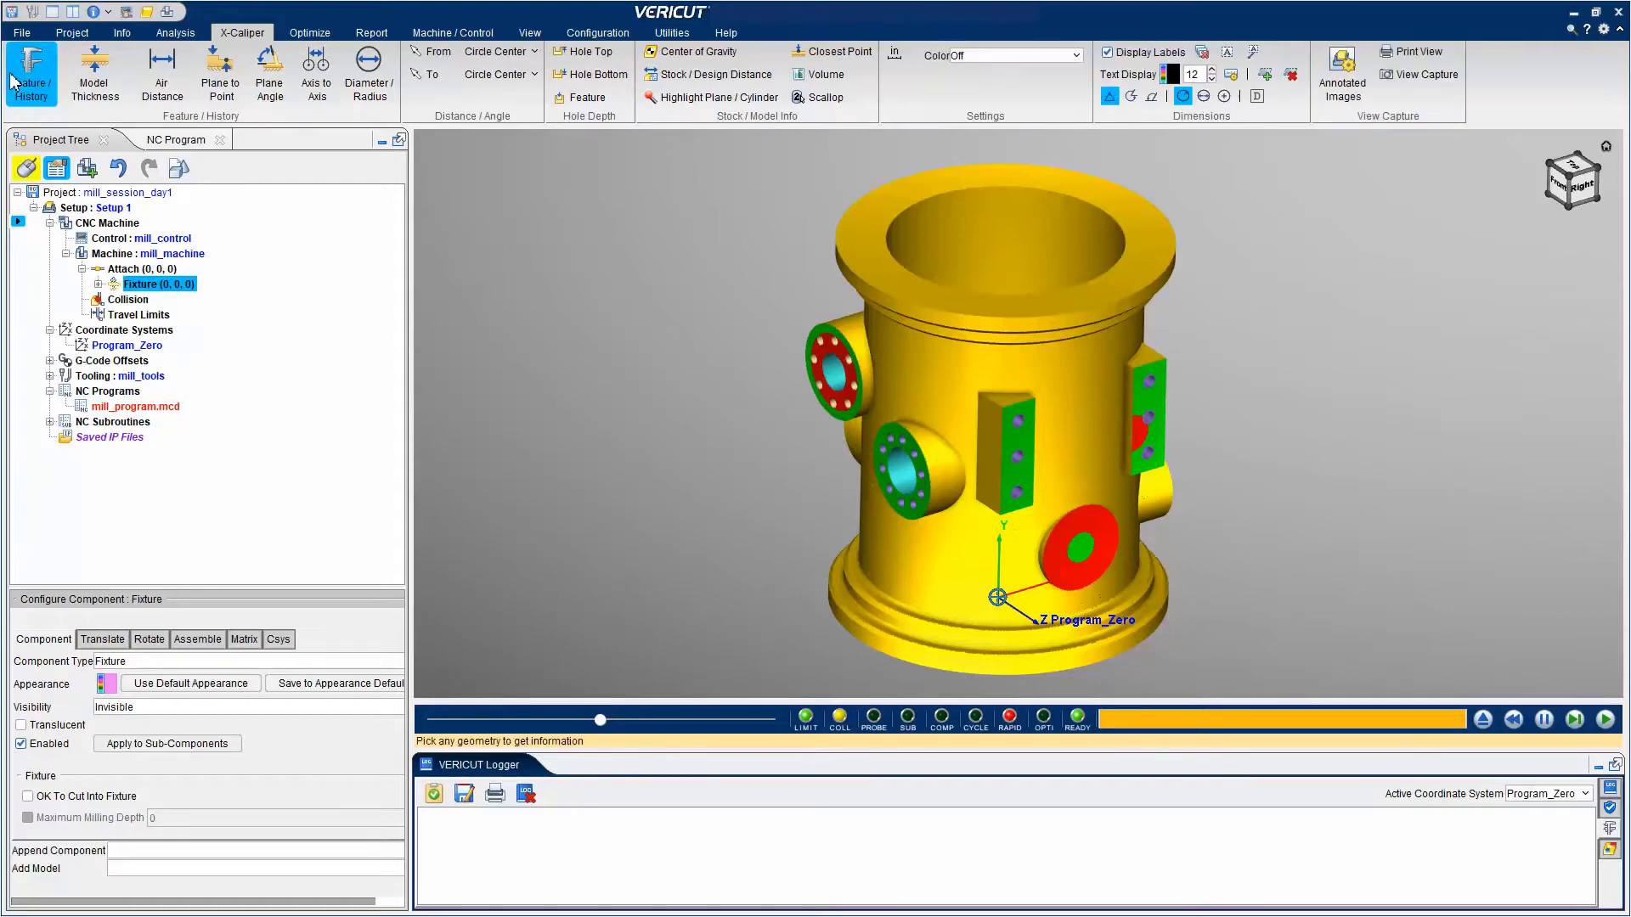
click(840, 398)
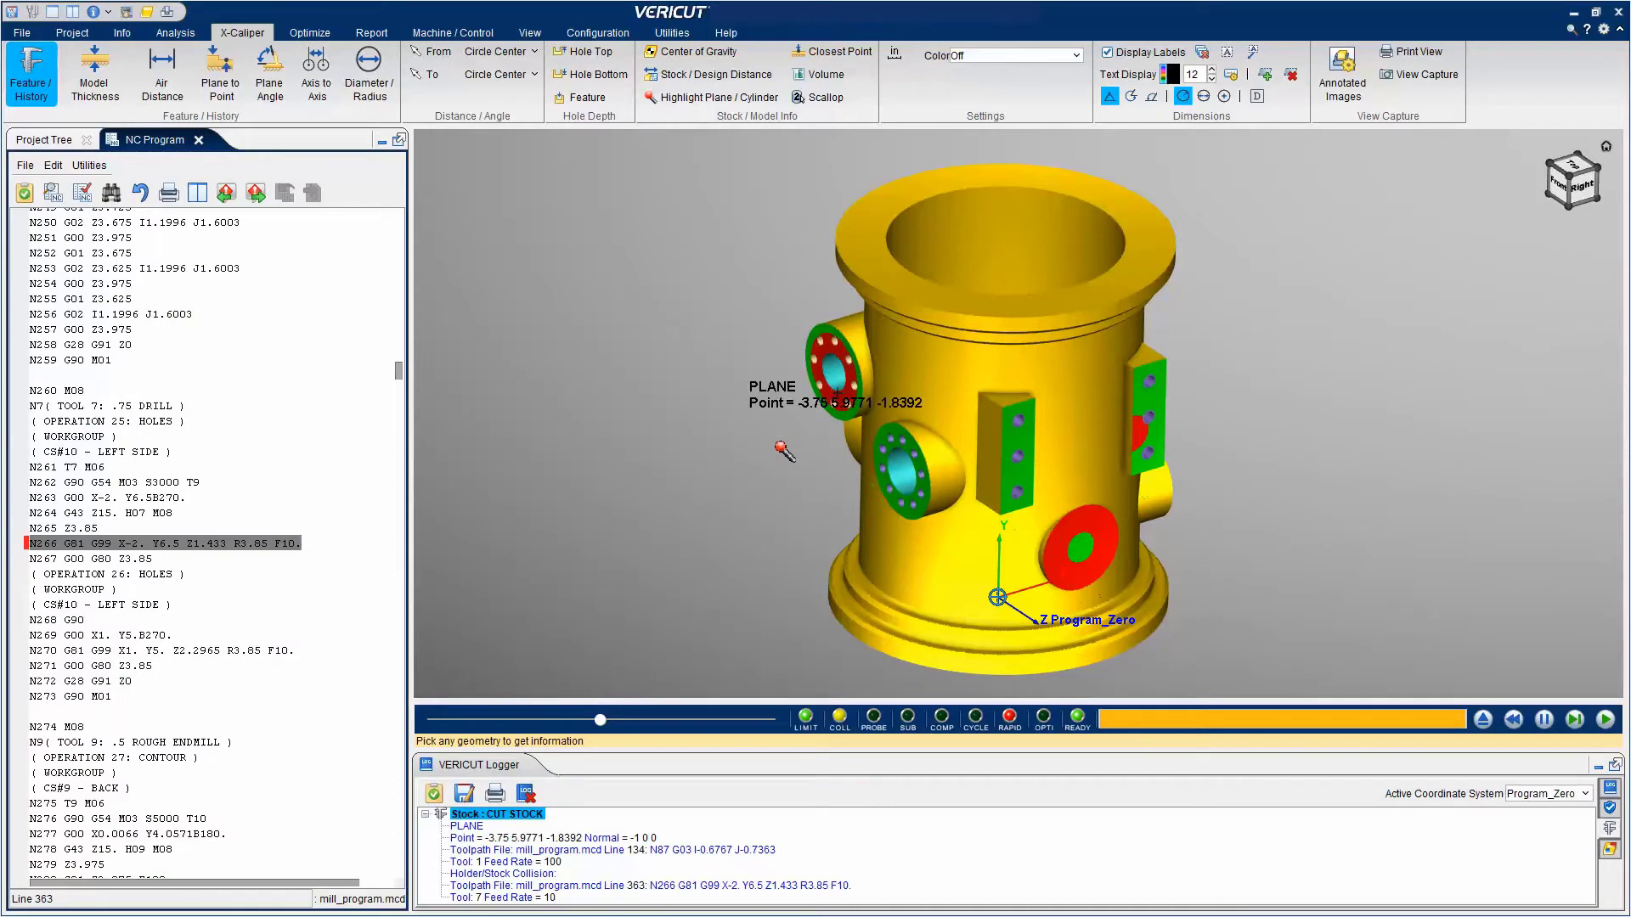
click(18, 92)
click(19, 91)
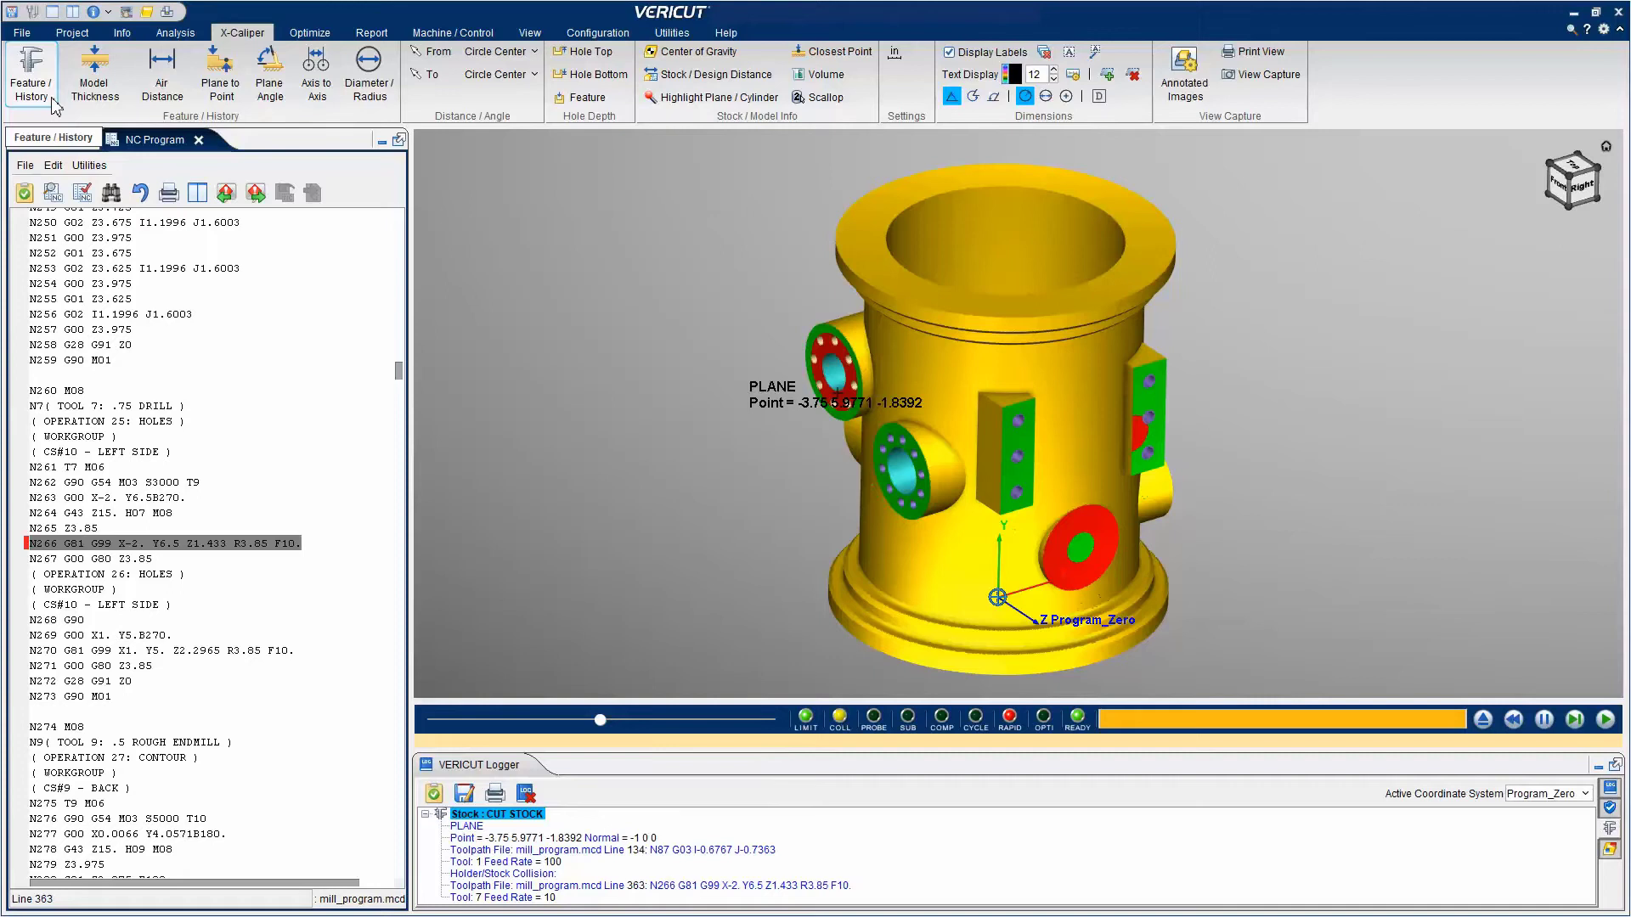
Step: Measure the model thickness across the rectangular boss, starting from its side face
click(94, 81)
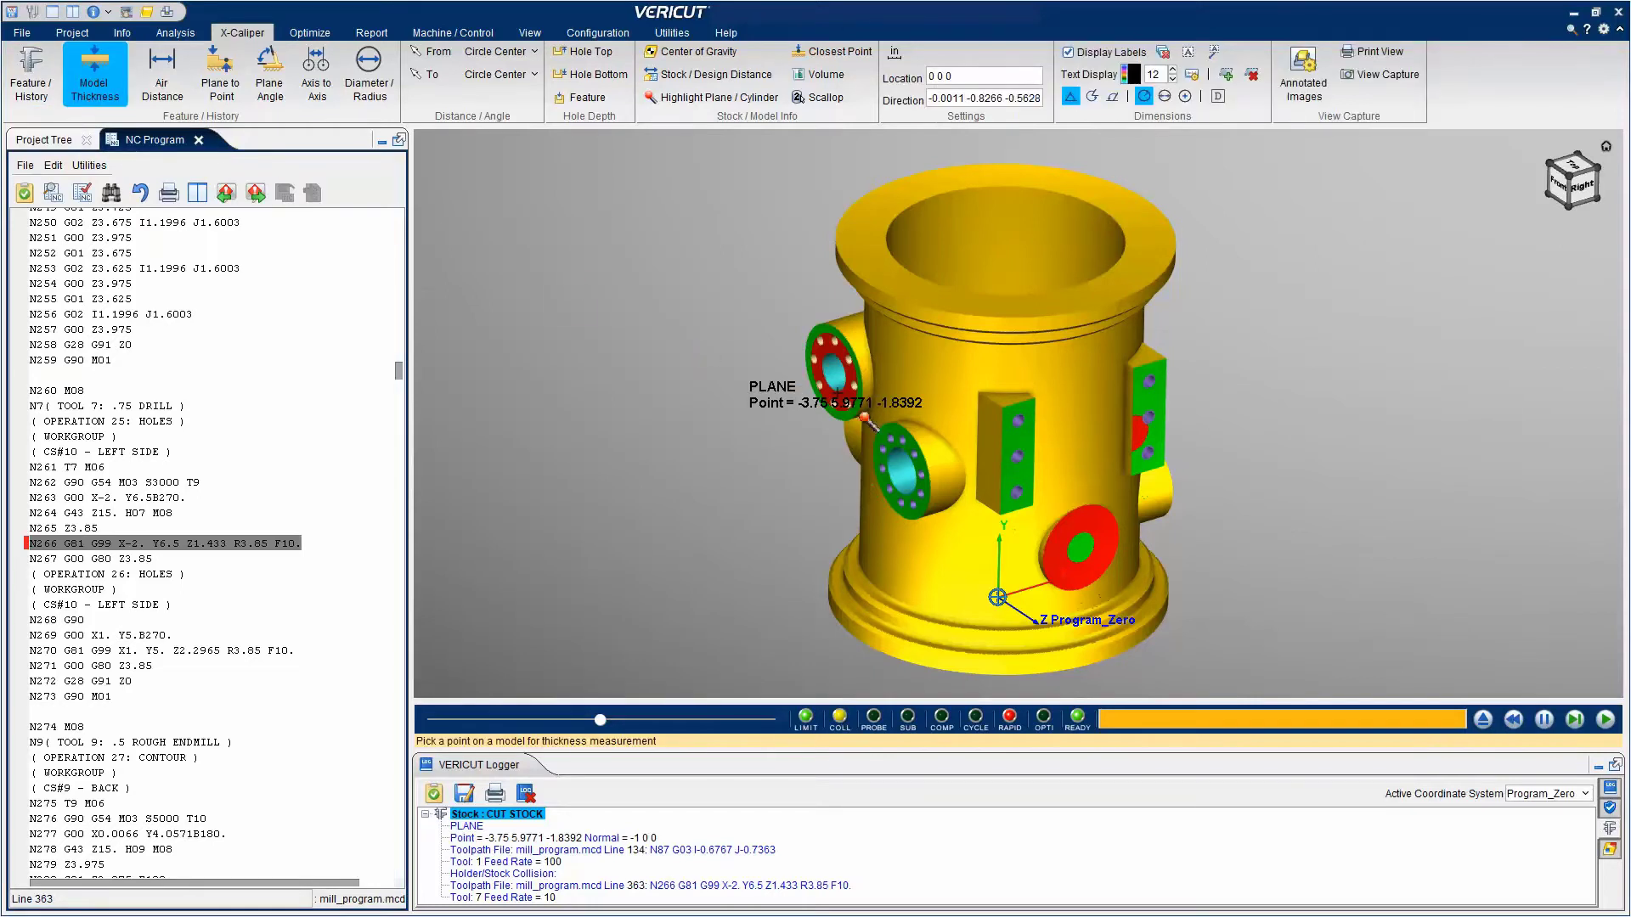
click(1003, 516)
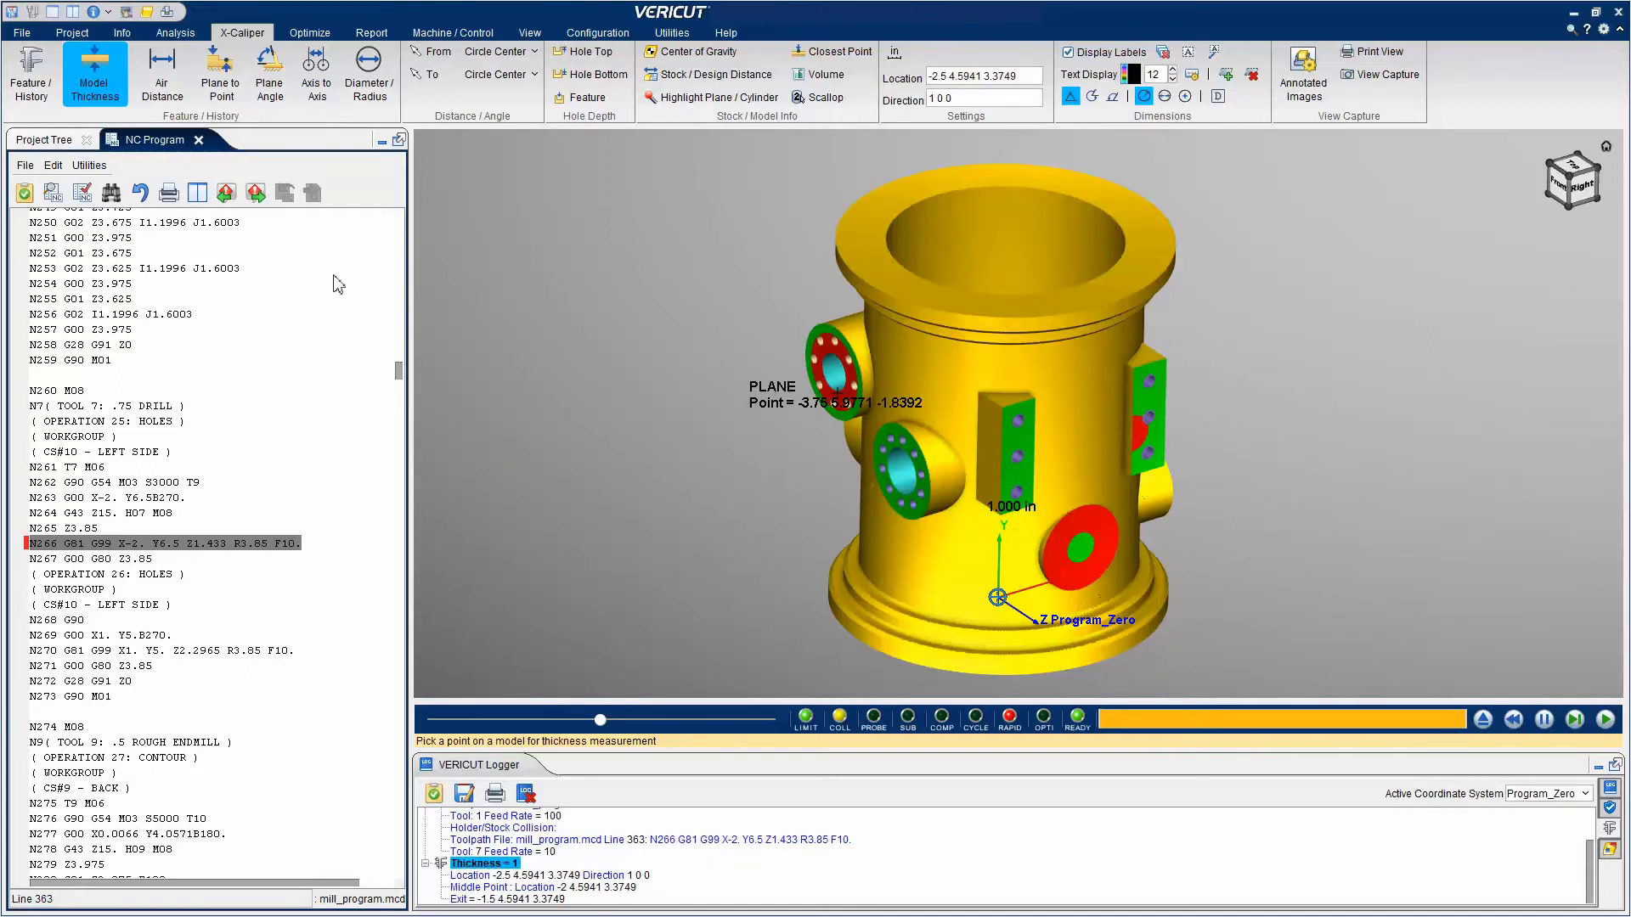
click(113, 97)
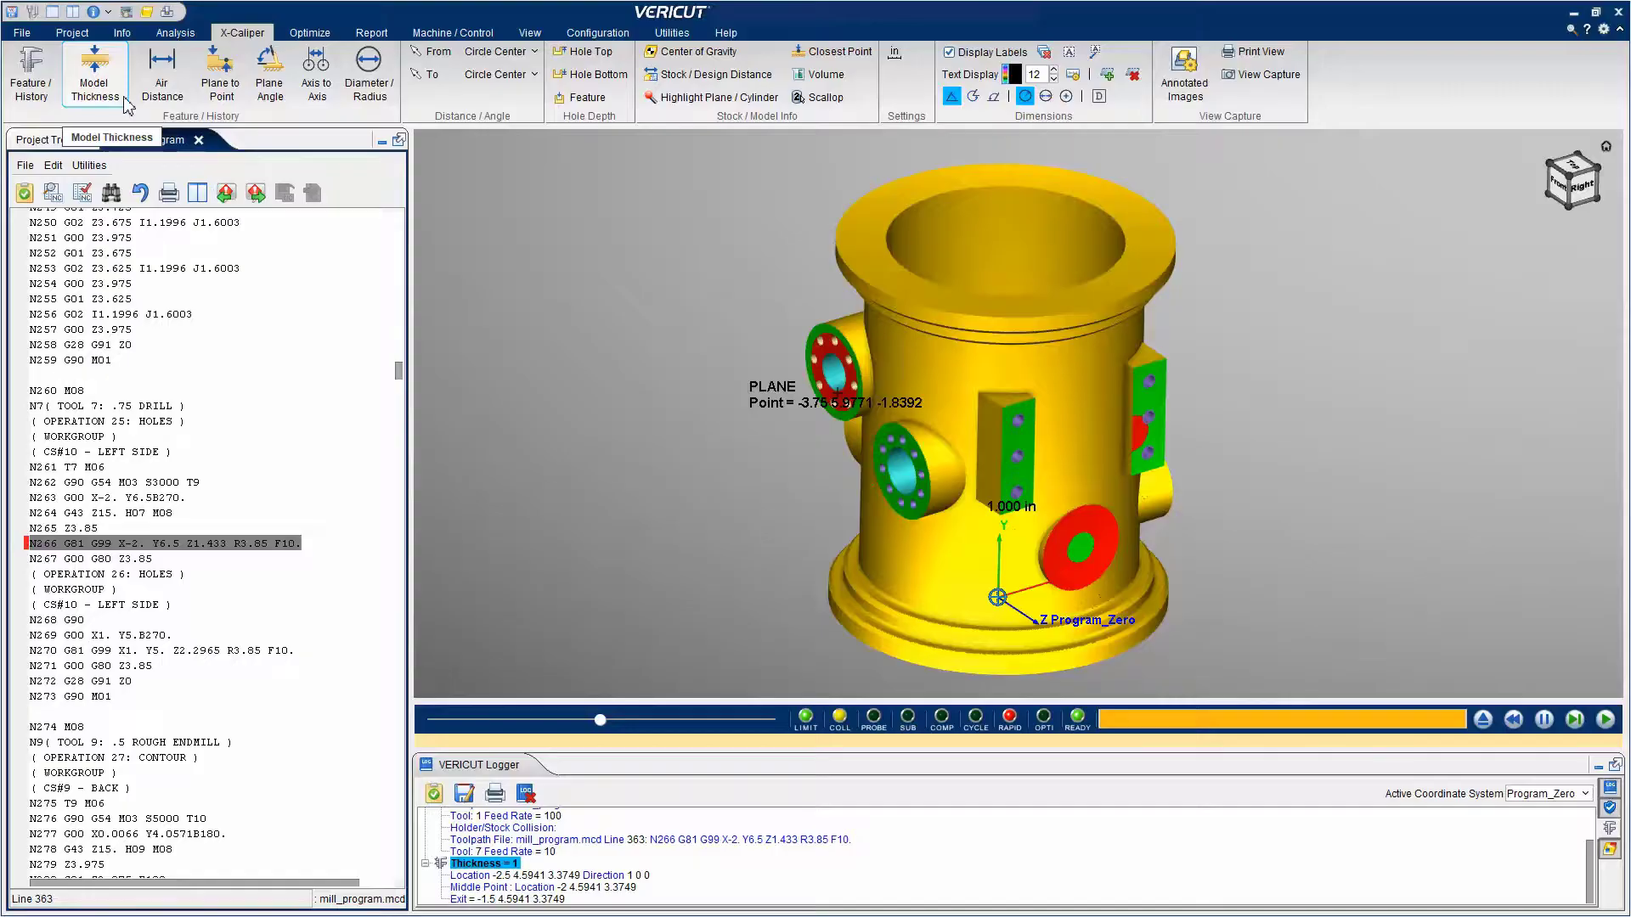
Step: Measure the plane angle between the front round boss's green face and the rectangular boss's green face
click(268, 85)
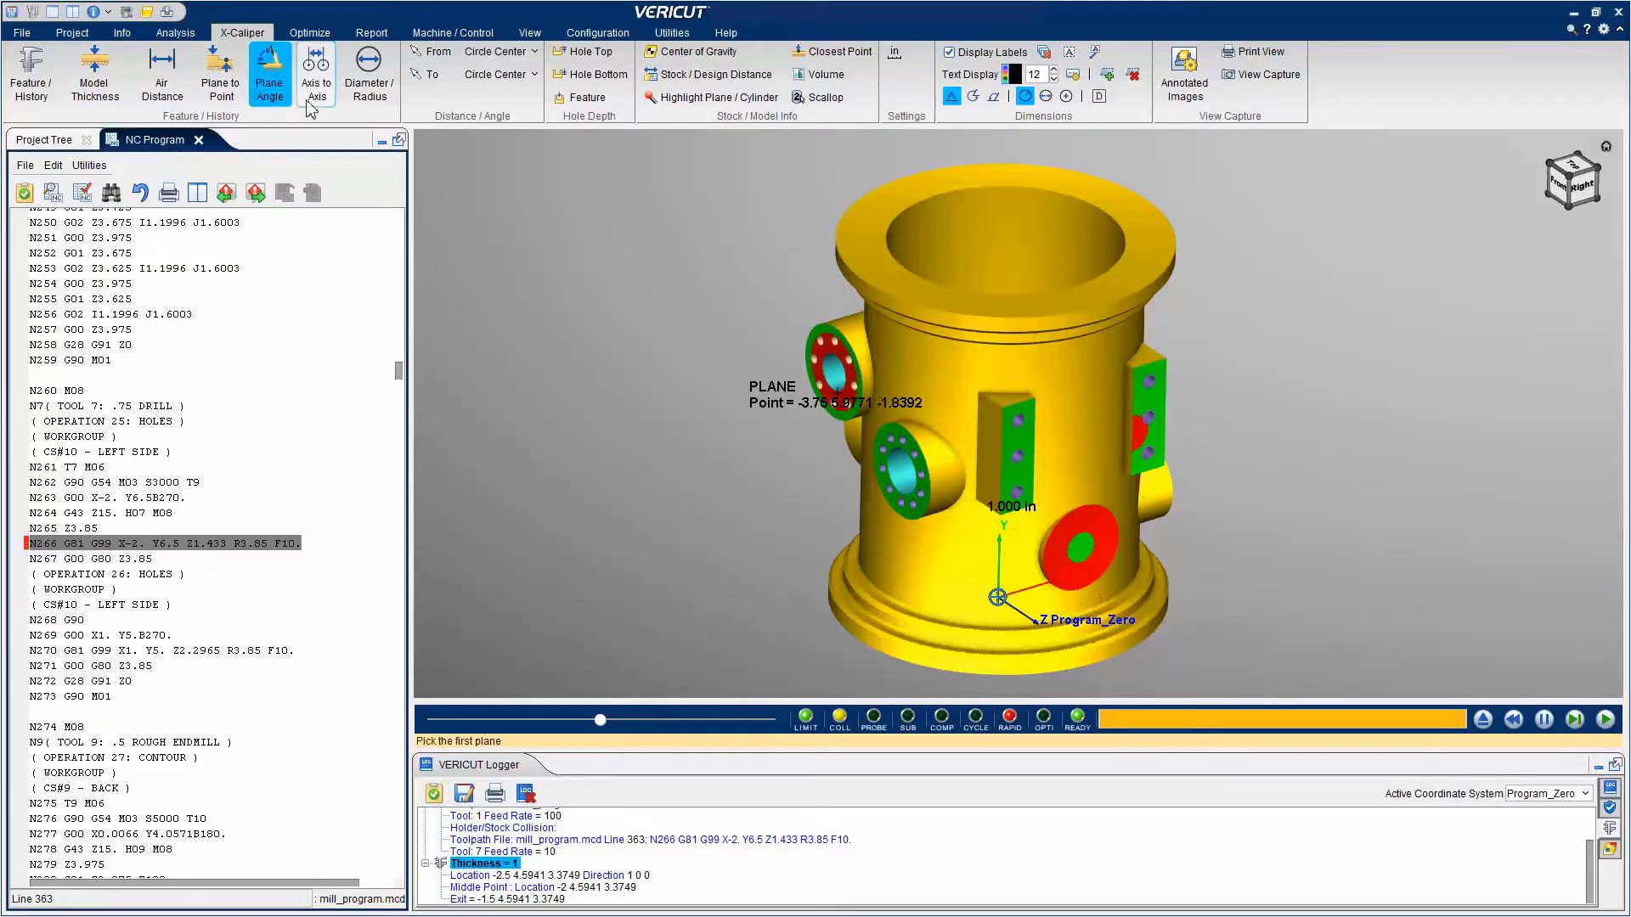
click(915, 519)
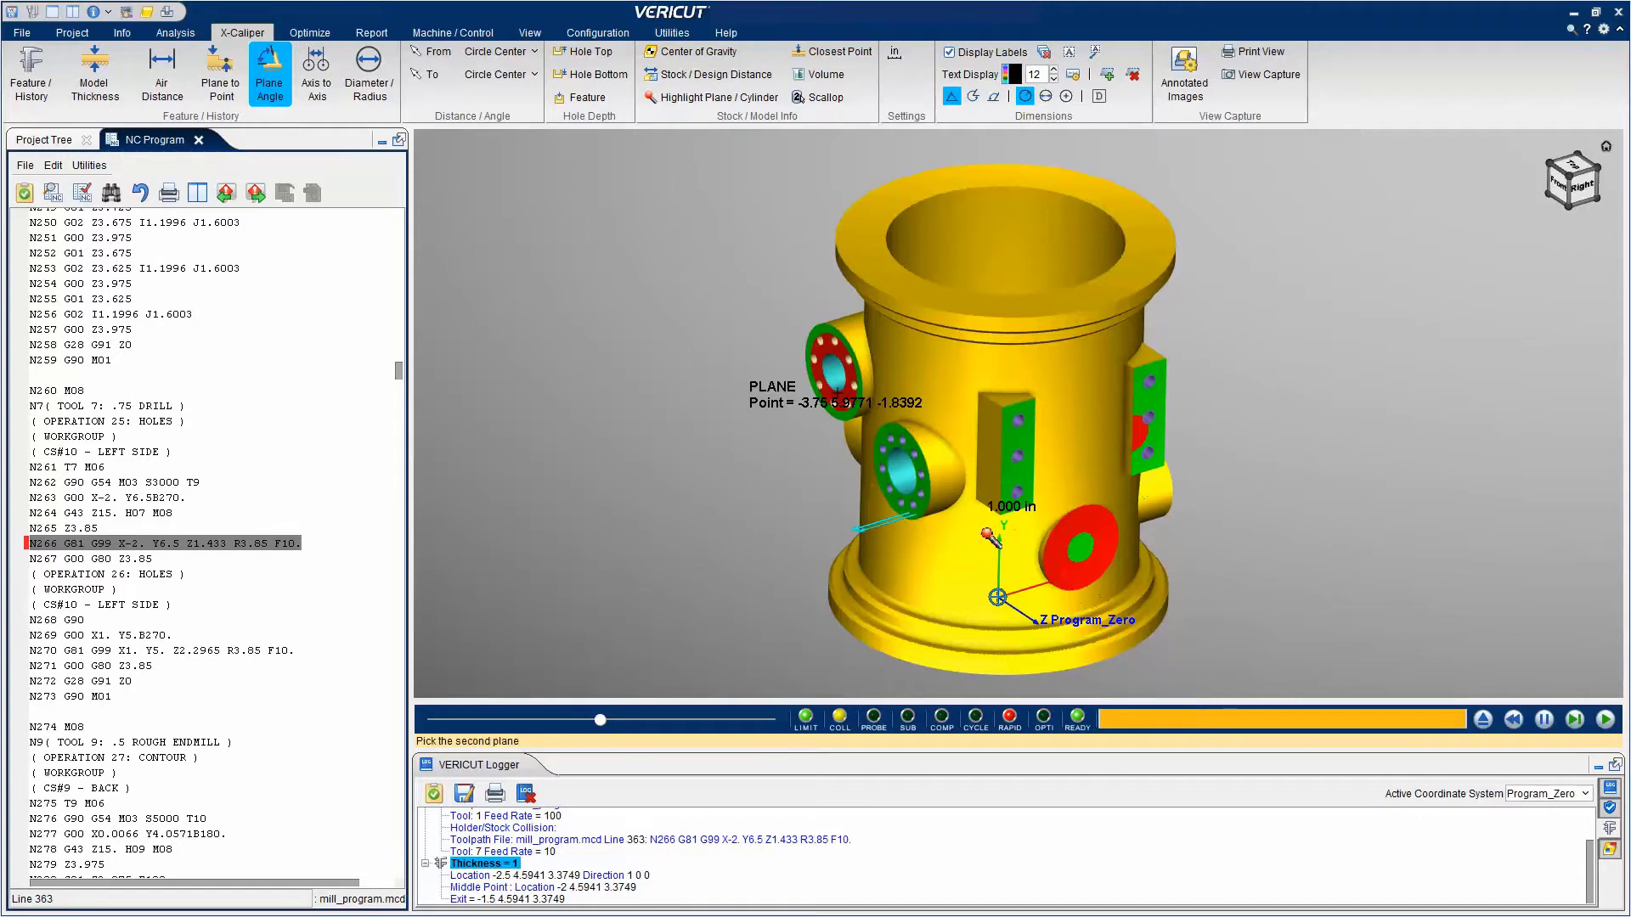
click(1017, 486)
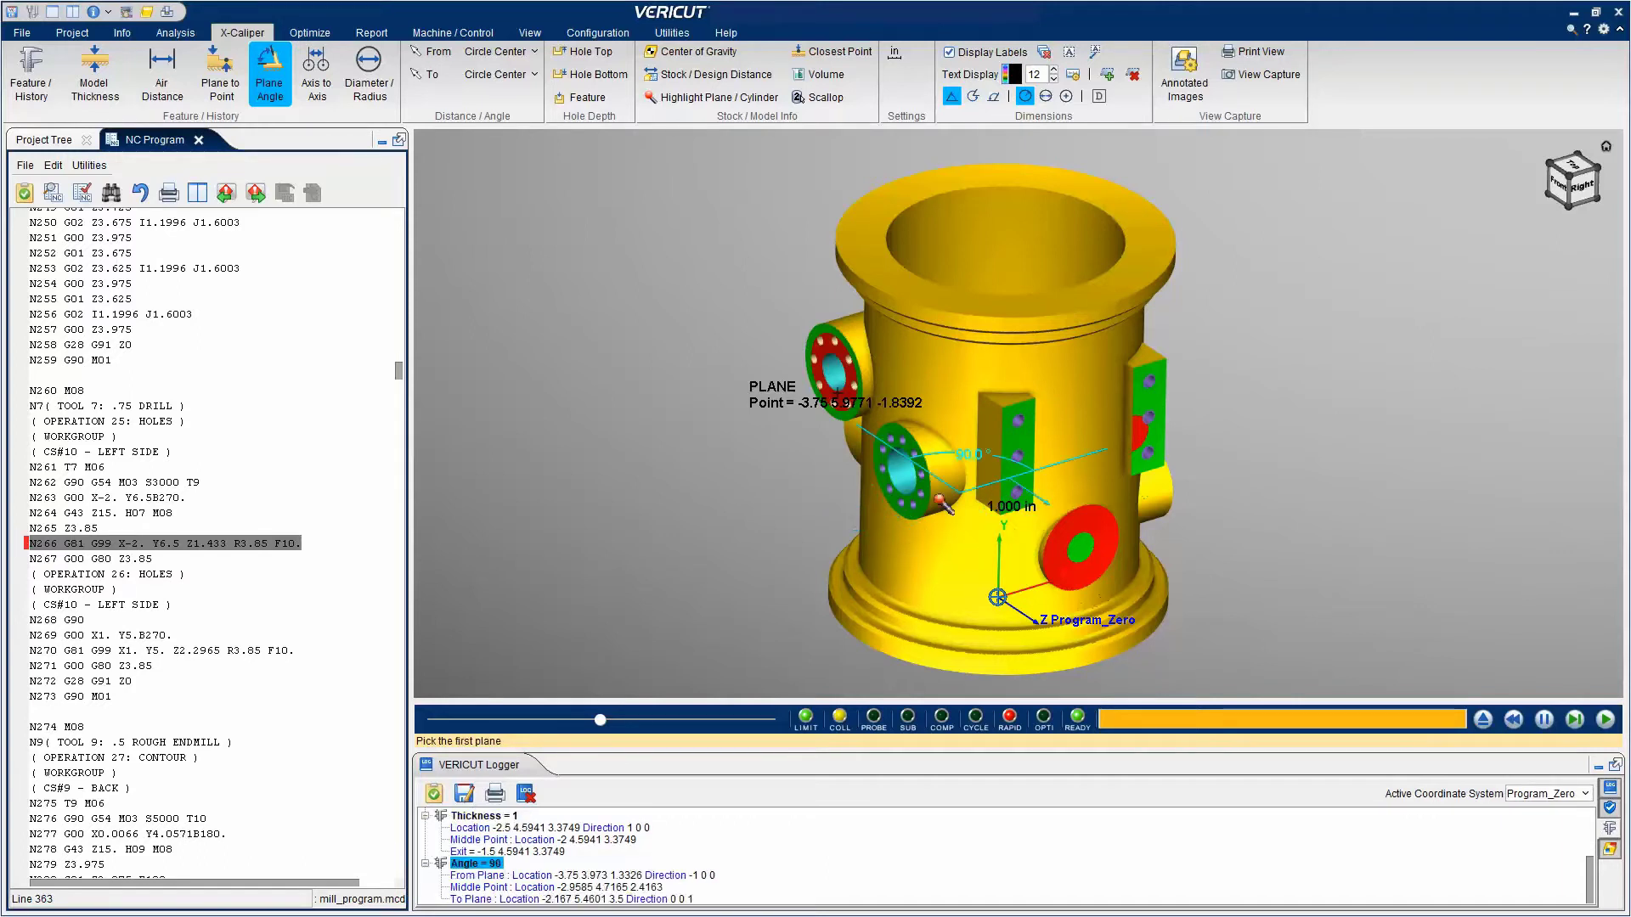
click(268, 74)
Step: Review the orientation choices offered for the angle dimension
right_click(962, 462)
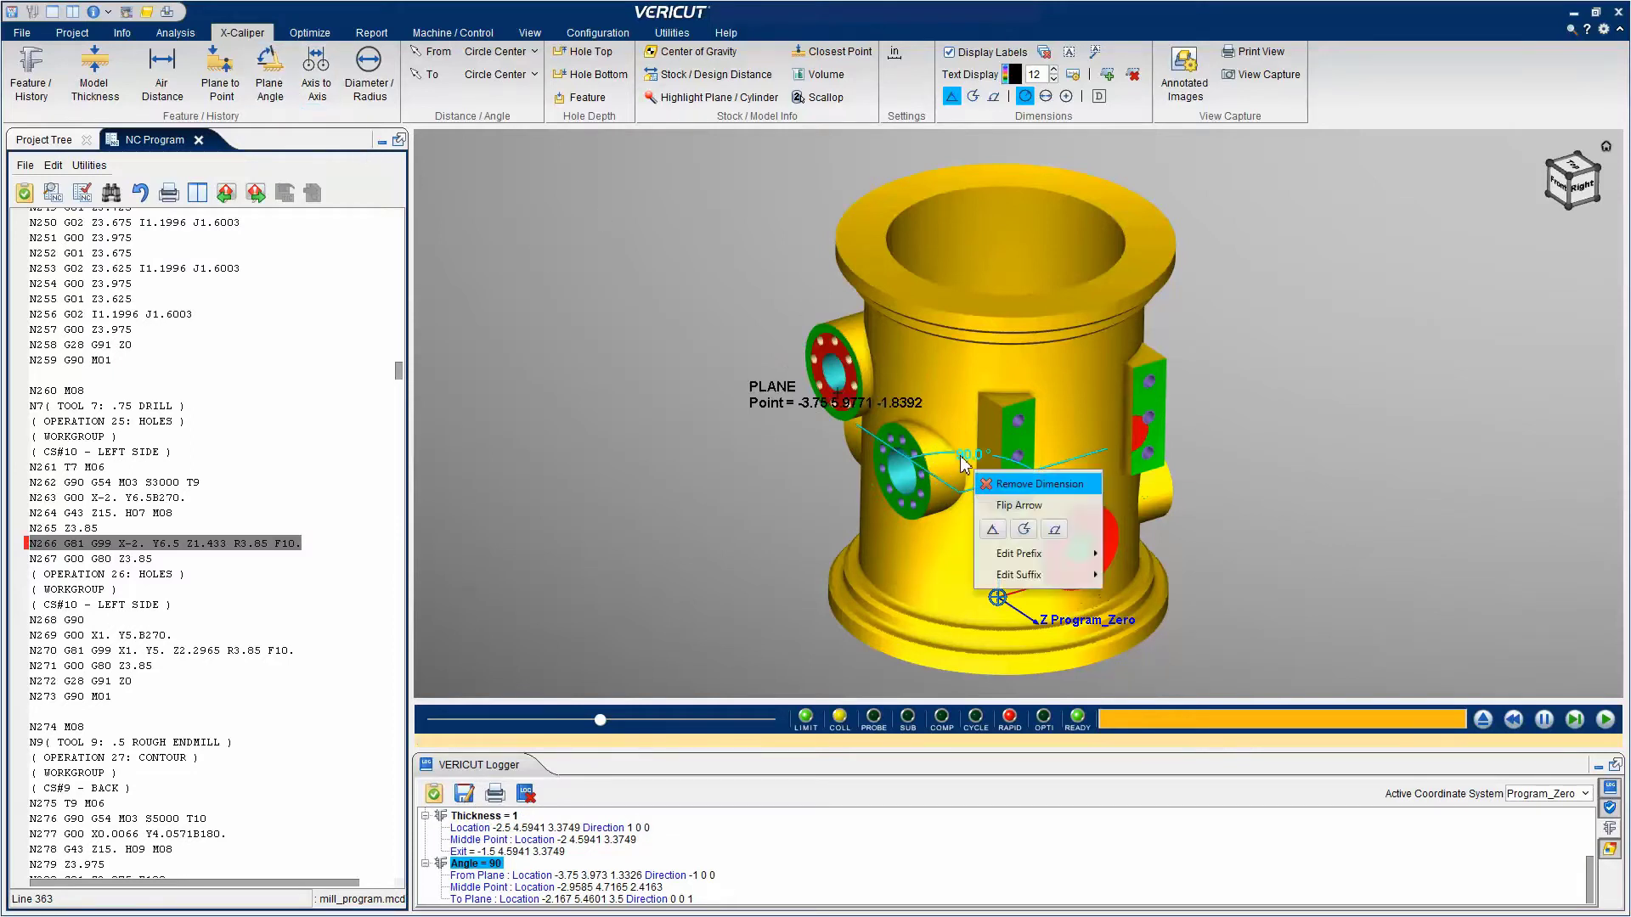
click(1025, 531)
click(992, 530)
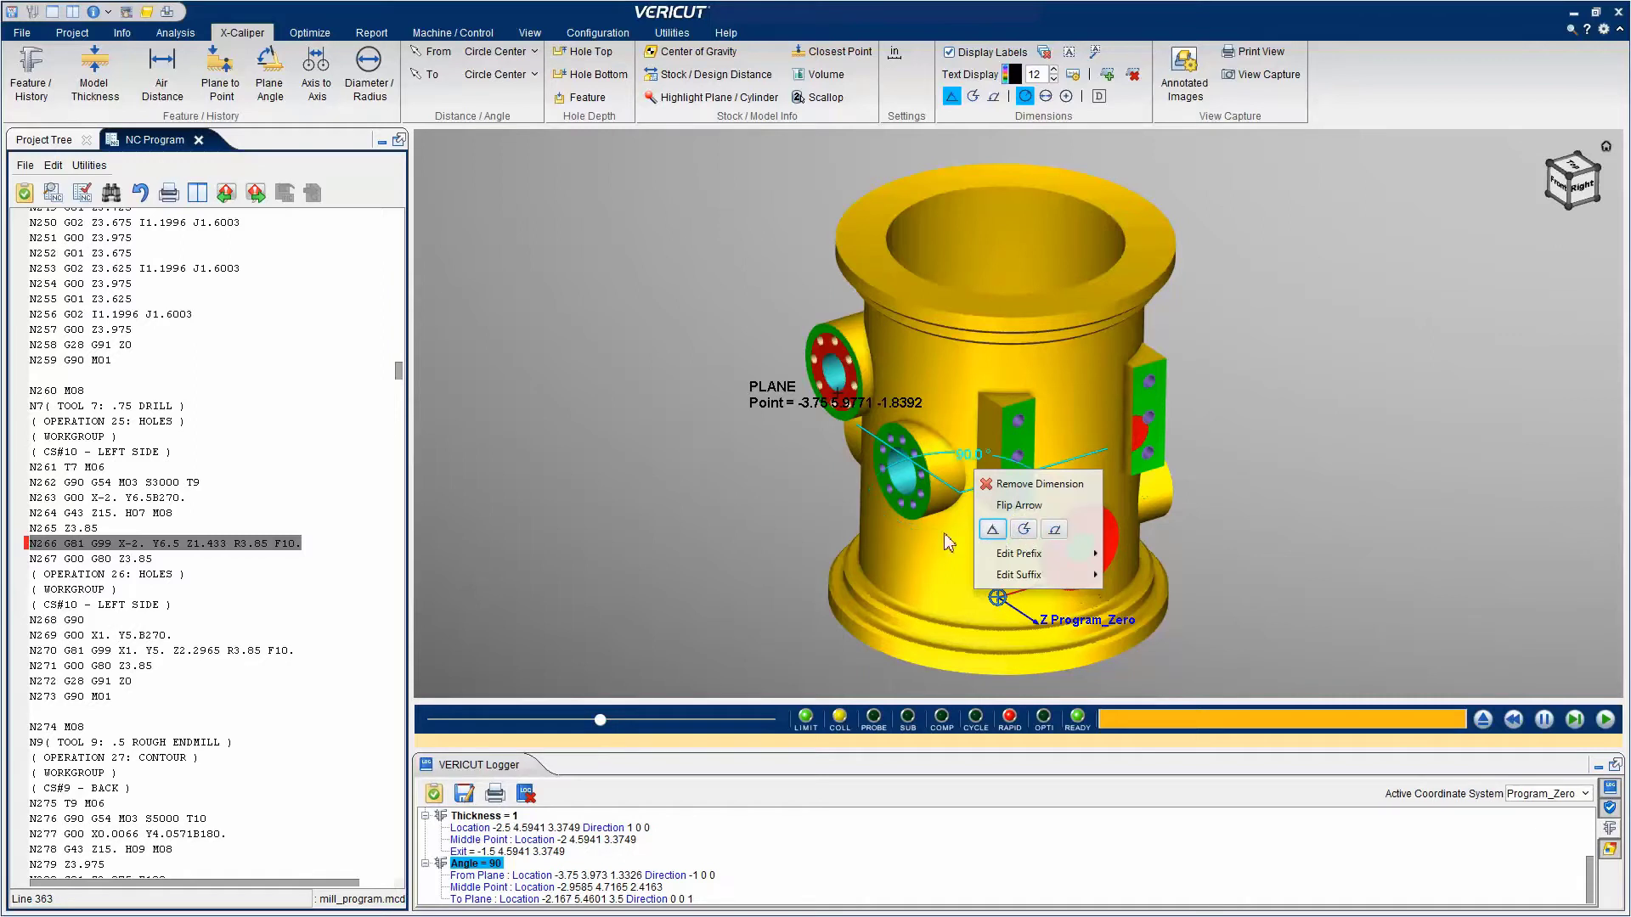
click(759, 516)
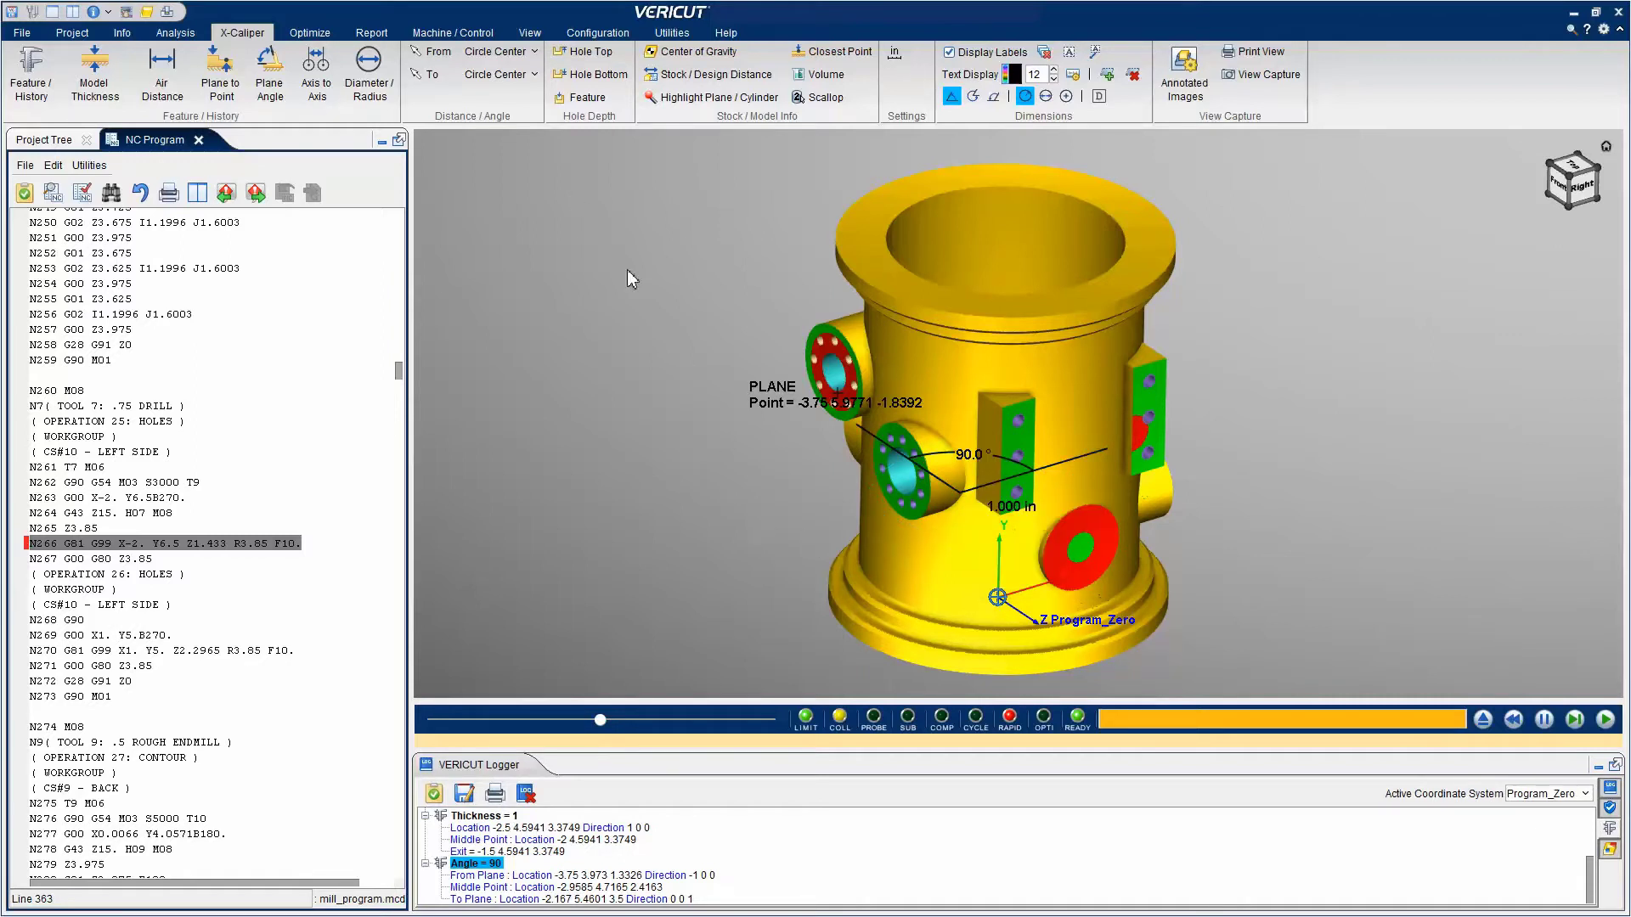
Step: Measure the circle-center distance from the upper hole to the middle hole in the rectangular boss
click(432, 53)
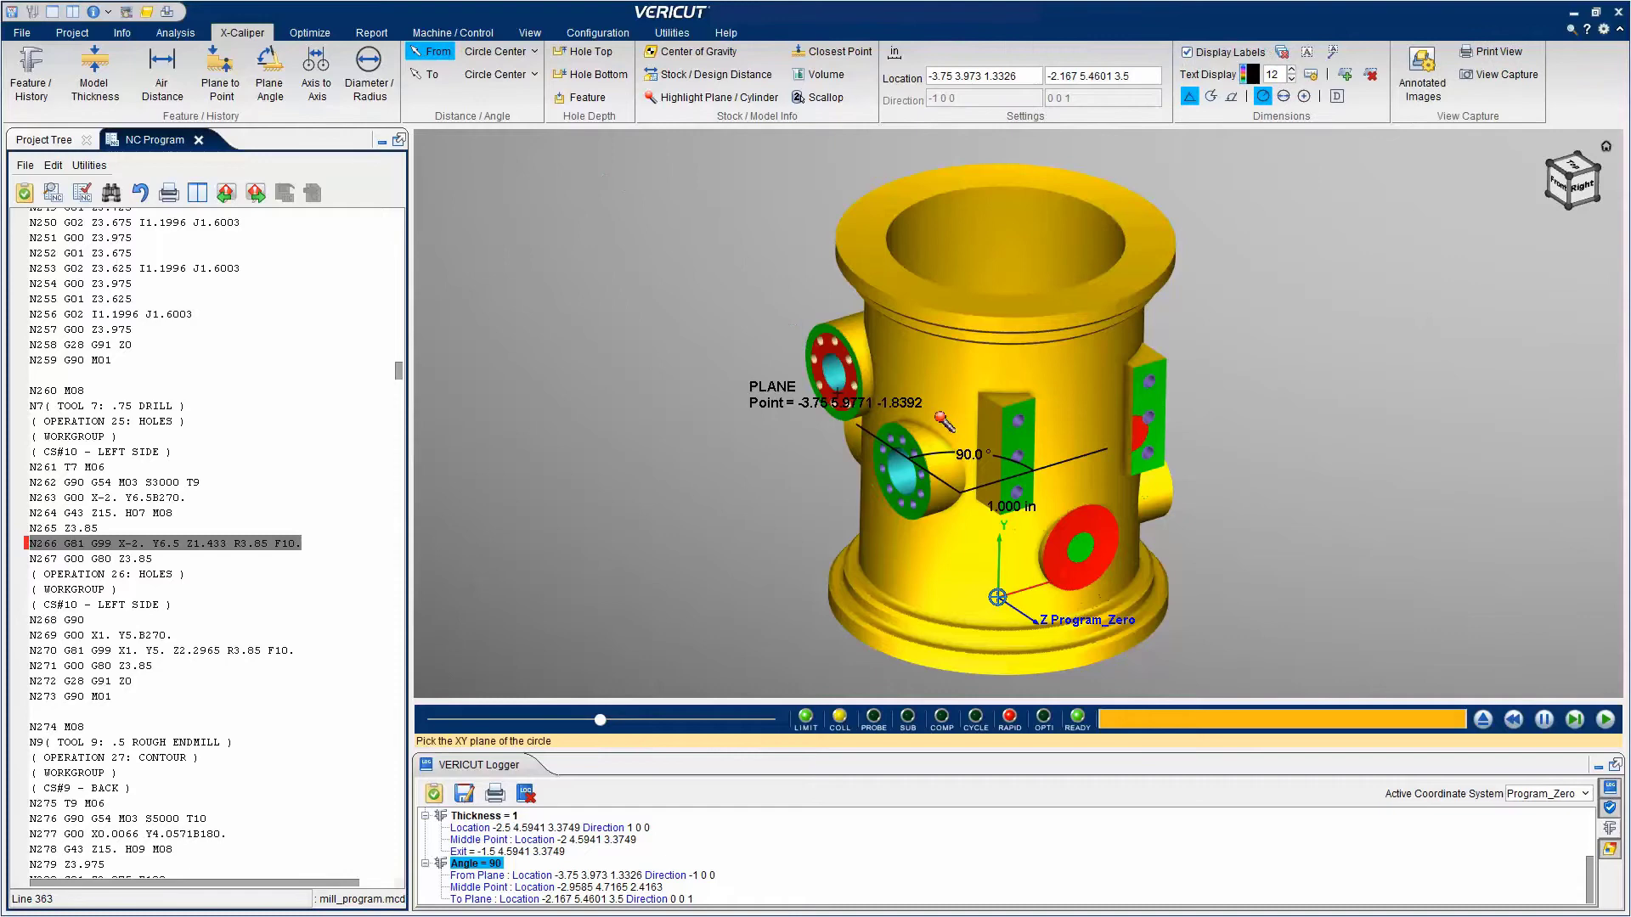
scroll(1026, 453, up, 5)
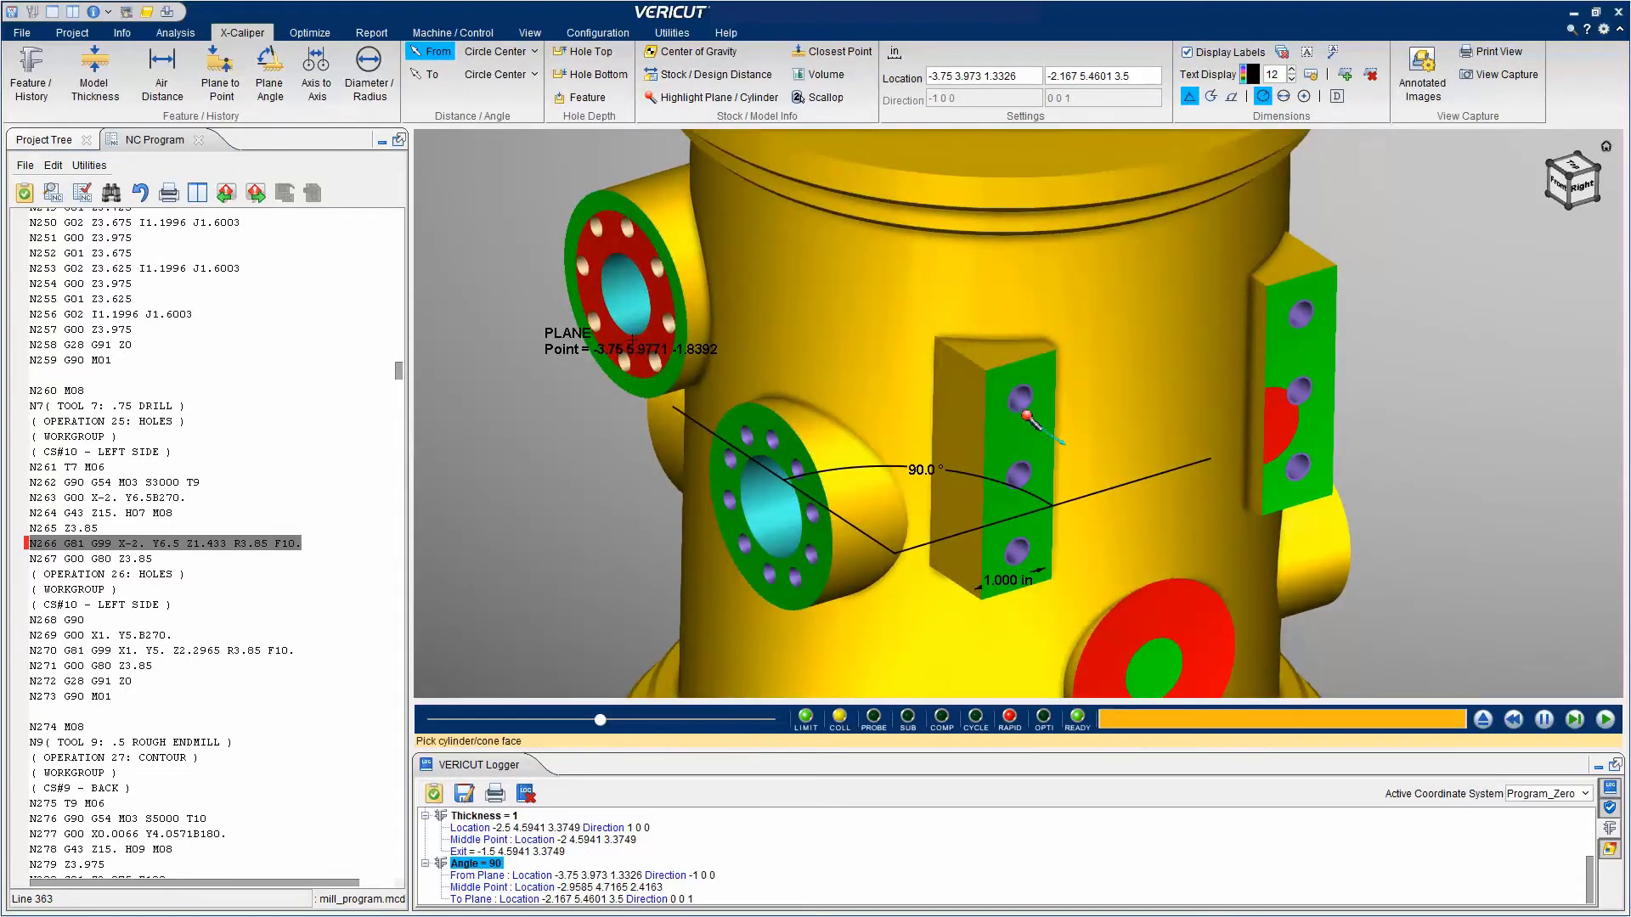
click(1023, 406)
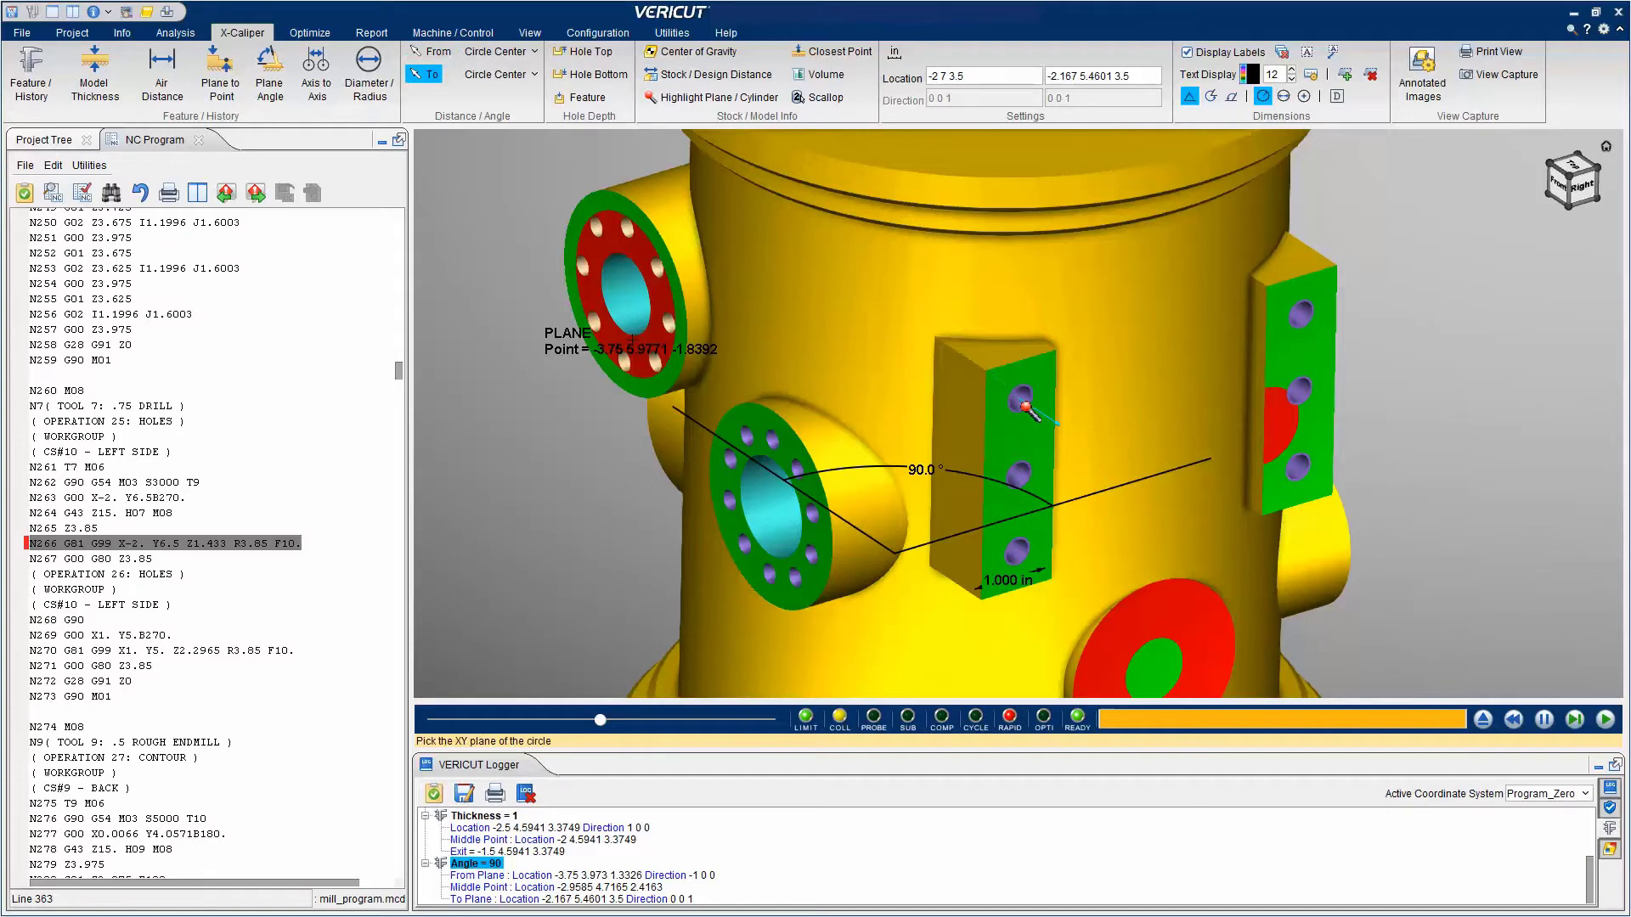
click(1023, 478)
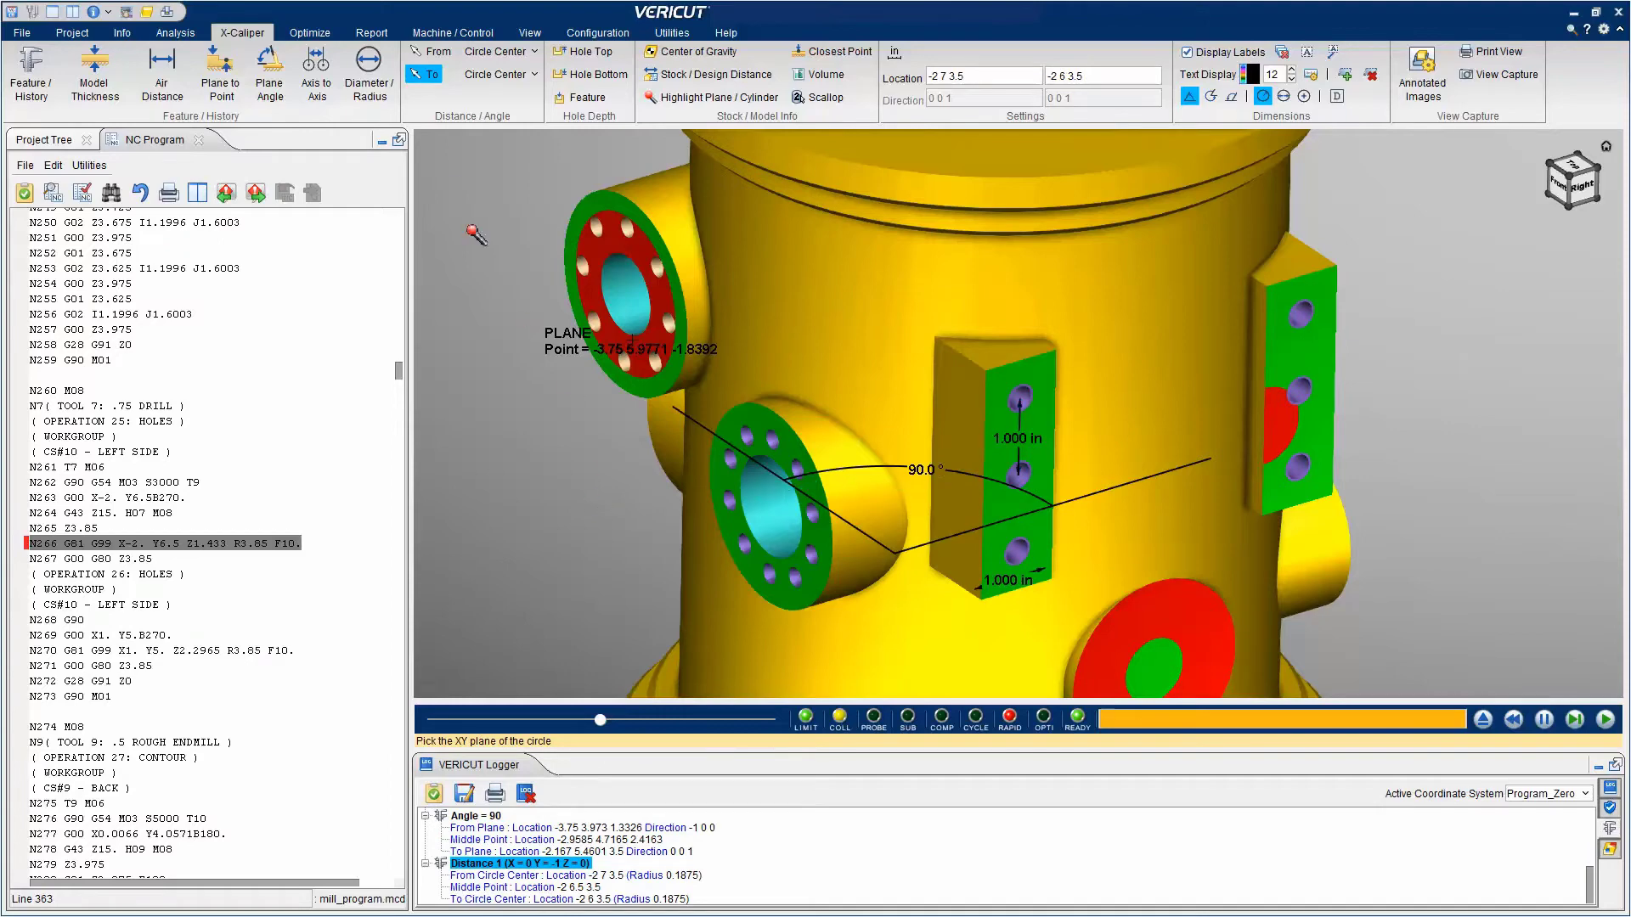
click(429, 77)
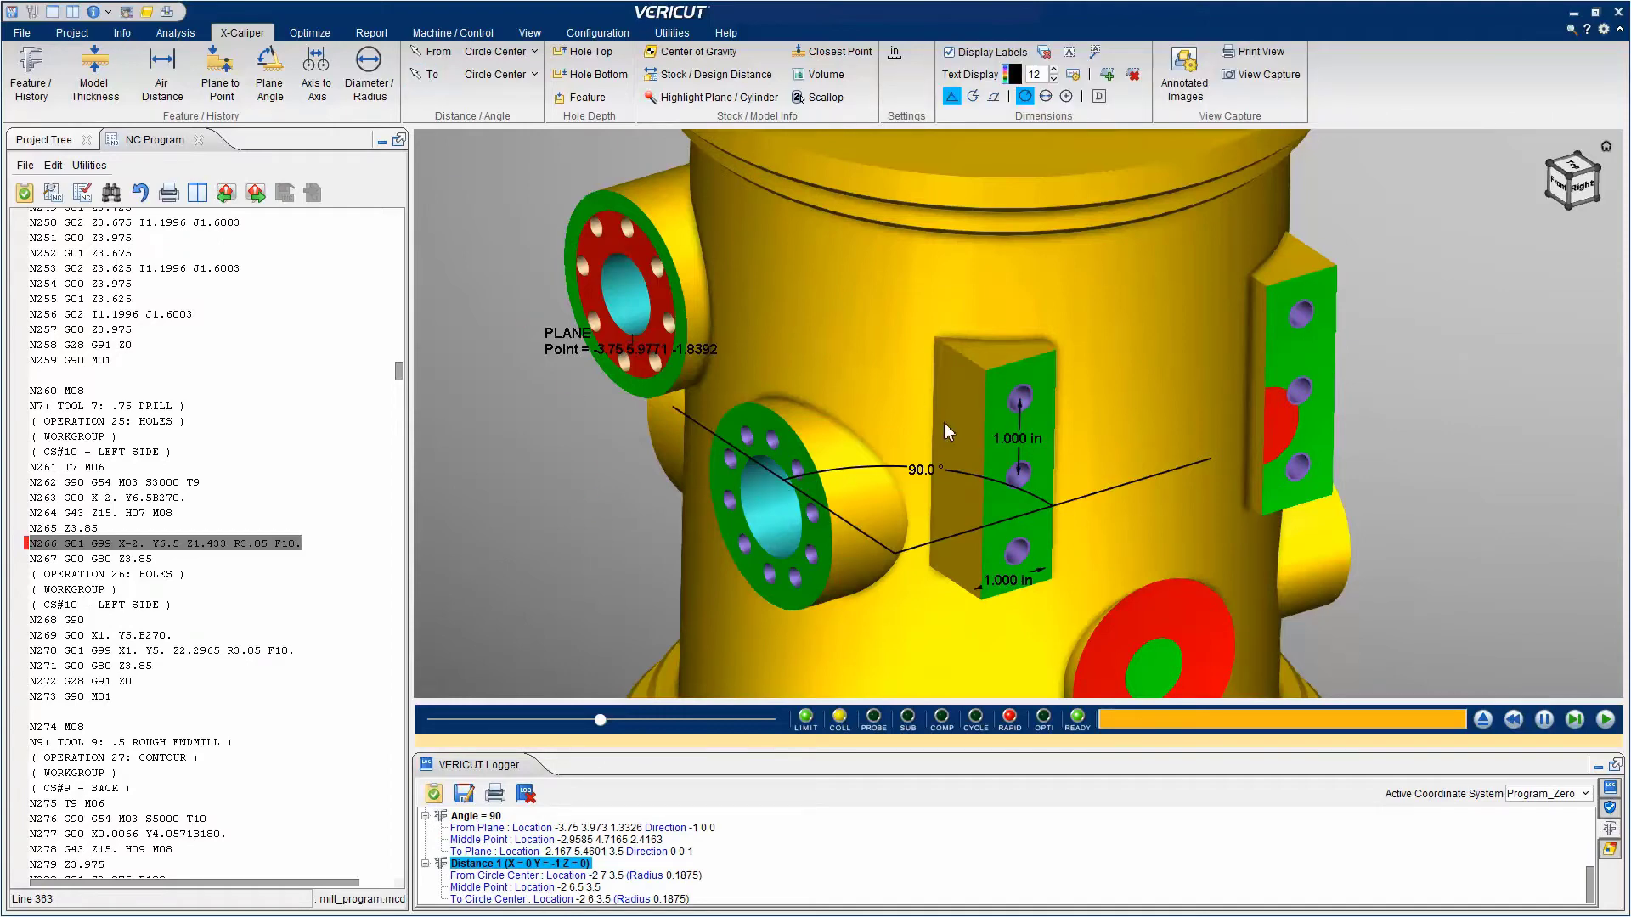
Step: Remove the plane point label from the part, followed by all remaining dimensions
scroll(949, 431, down, 5)
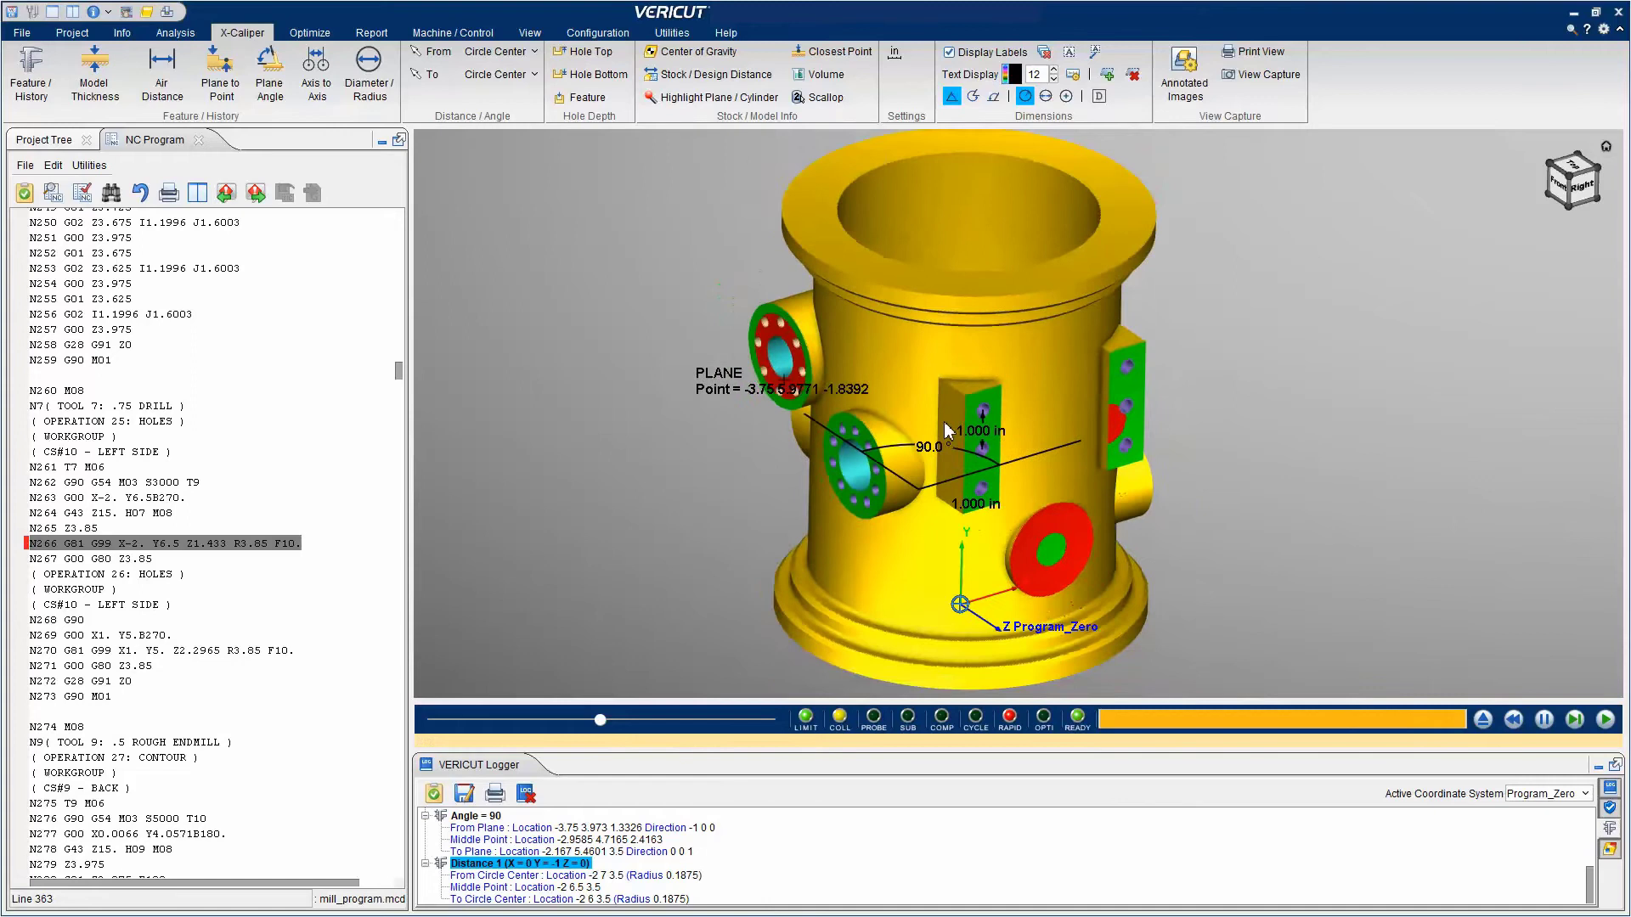
right_click(725, 387)
click(767, 415)
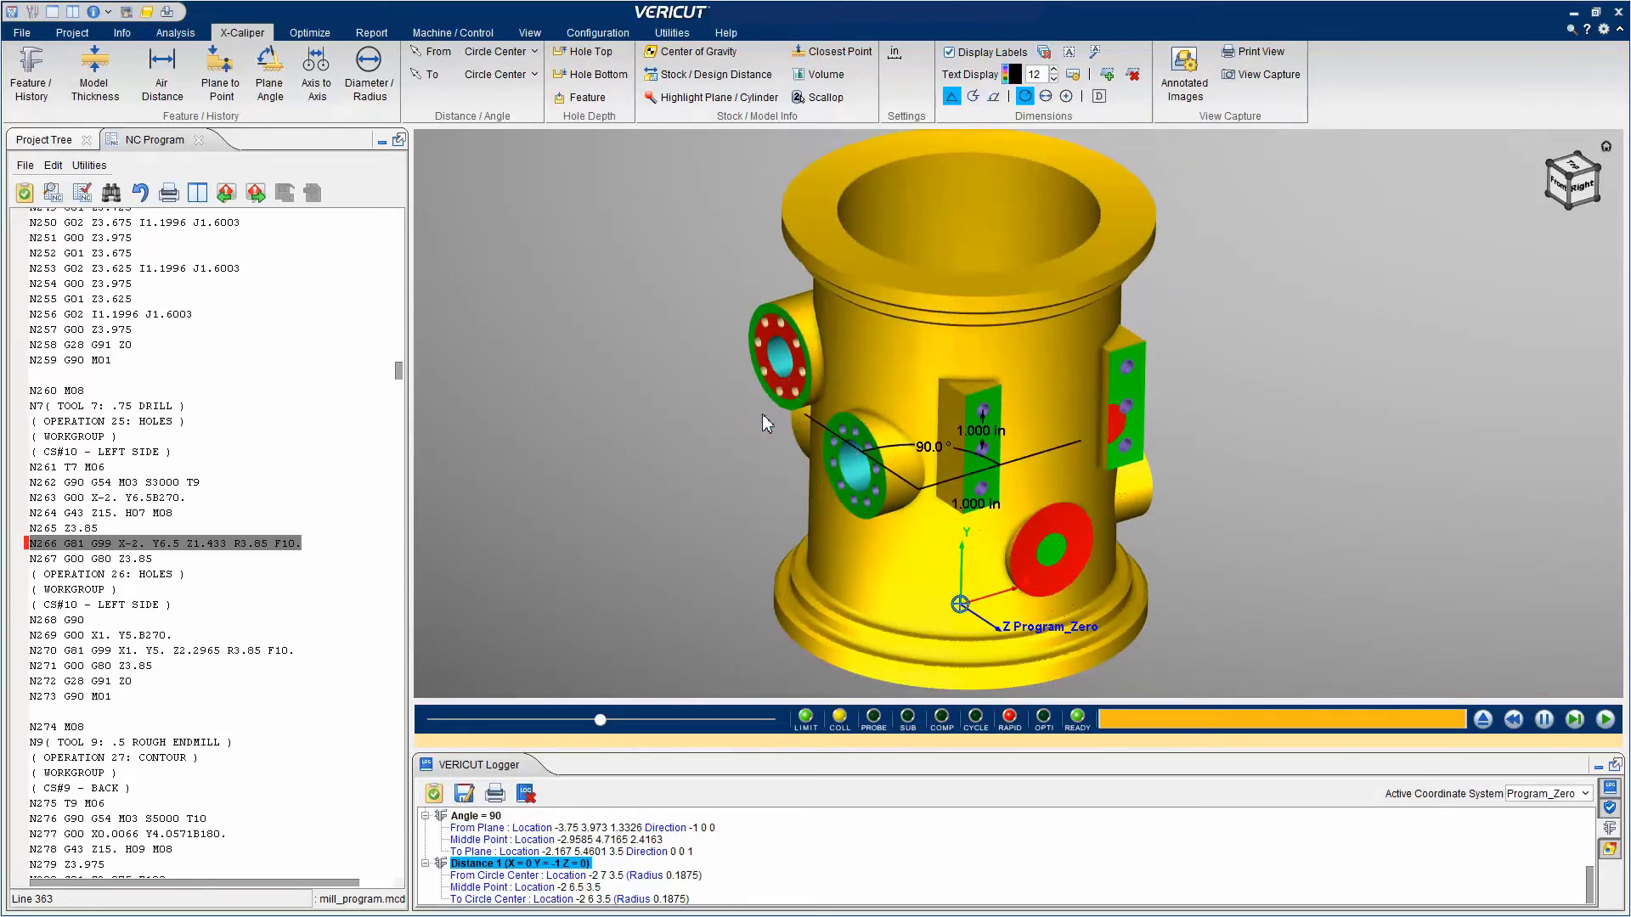
click(1046, 53)
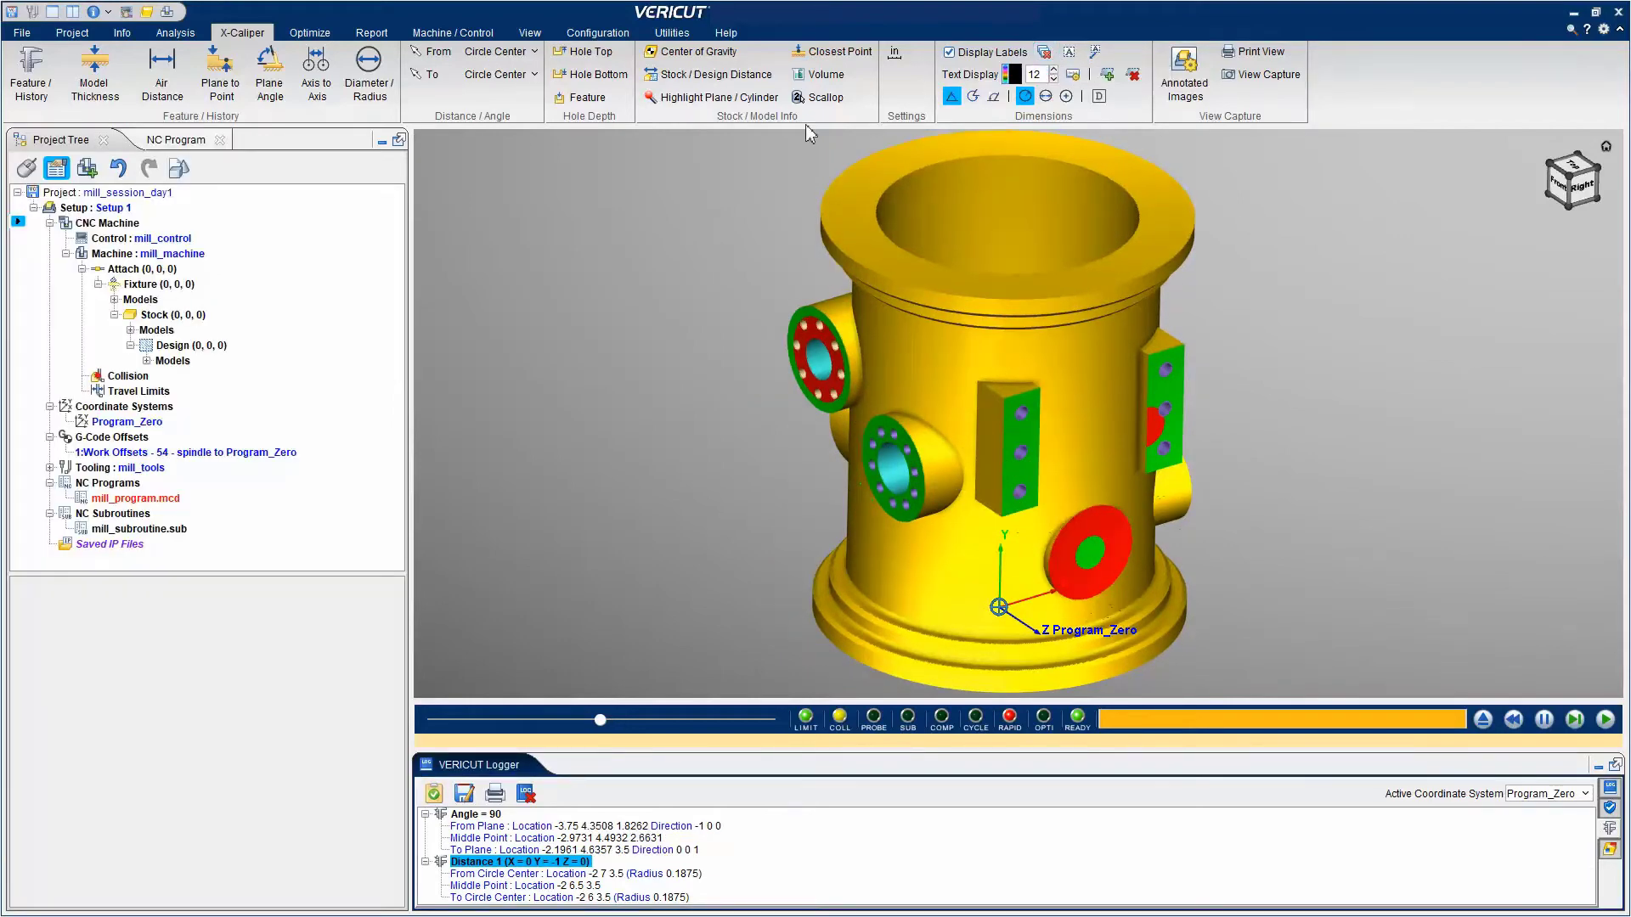
Step: Add a section through the stock in the +X direction and set the position of Plane 1 to -1.625
click(530, 35)
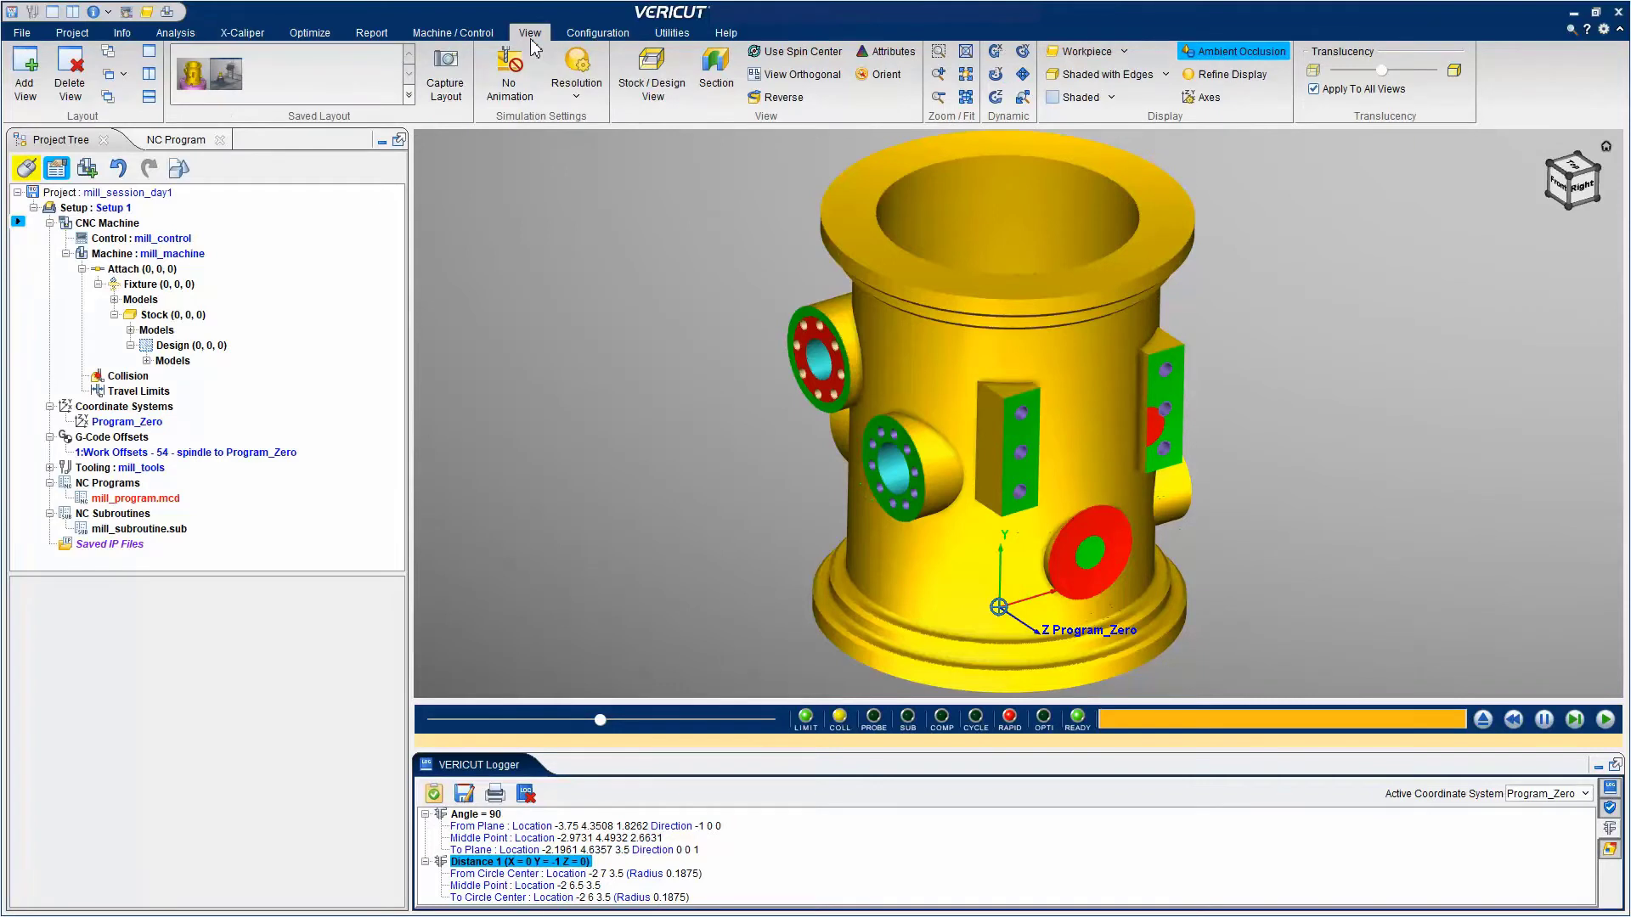
click(715, 75)
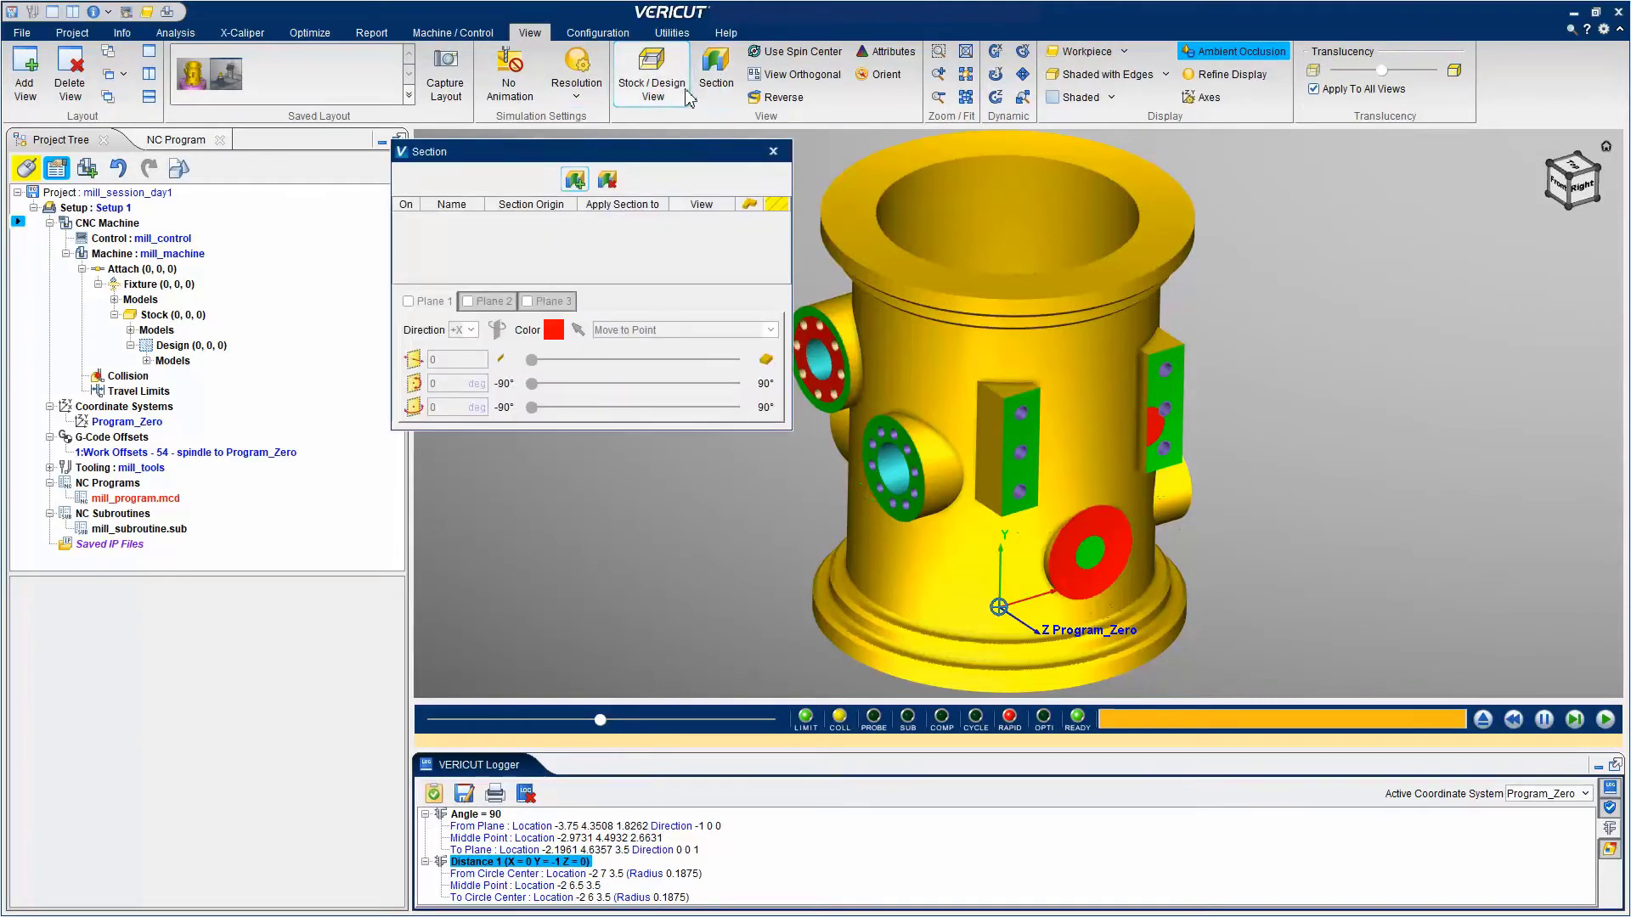
click(574, 181)
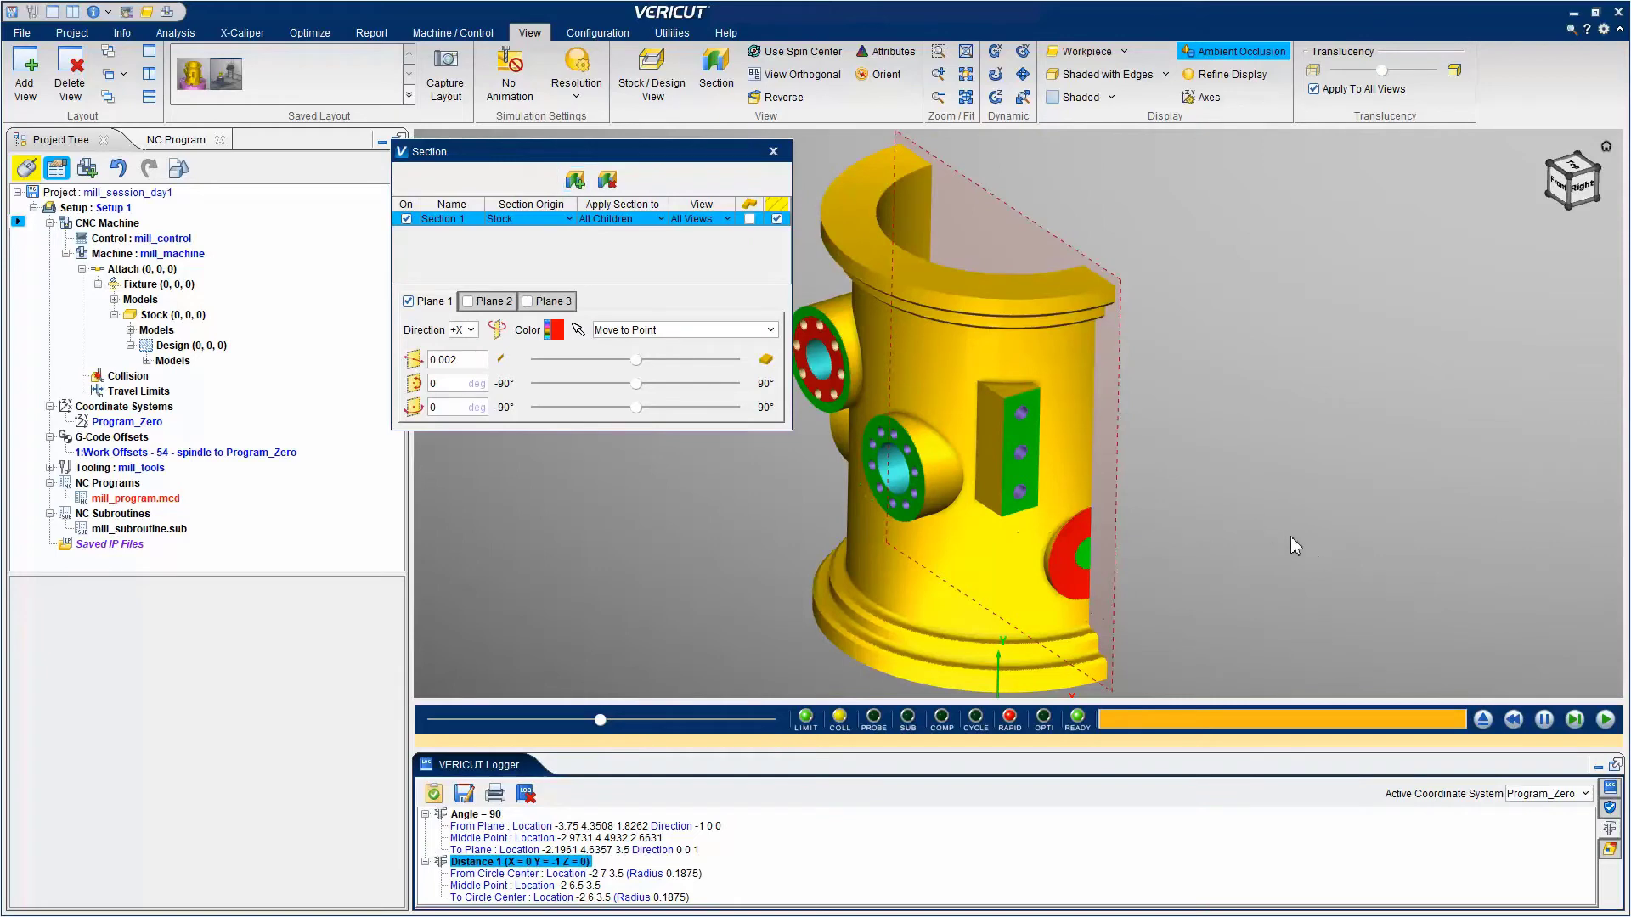
middle_drag(1291, 537, 1076, 756)
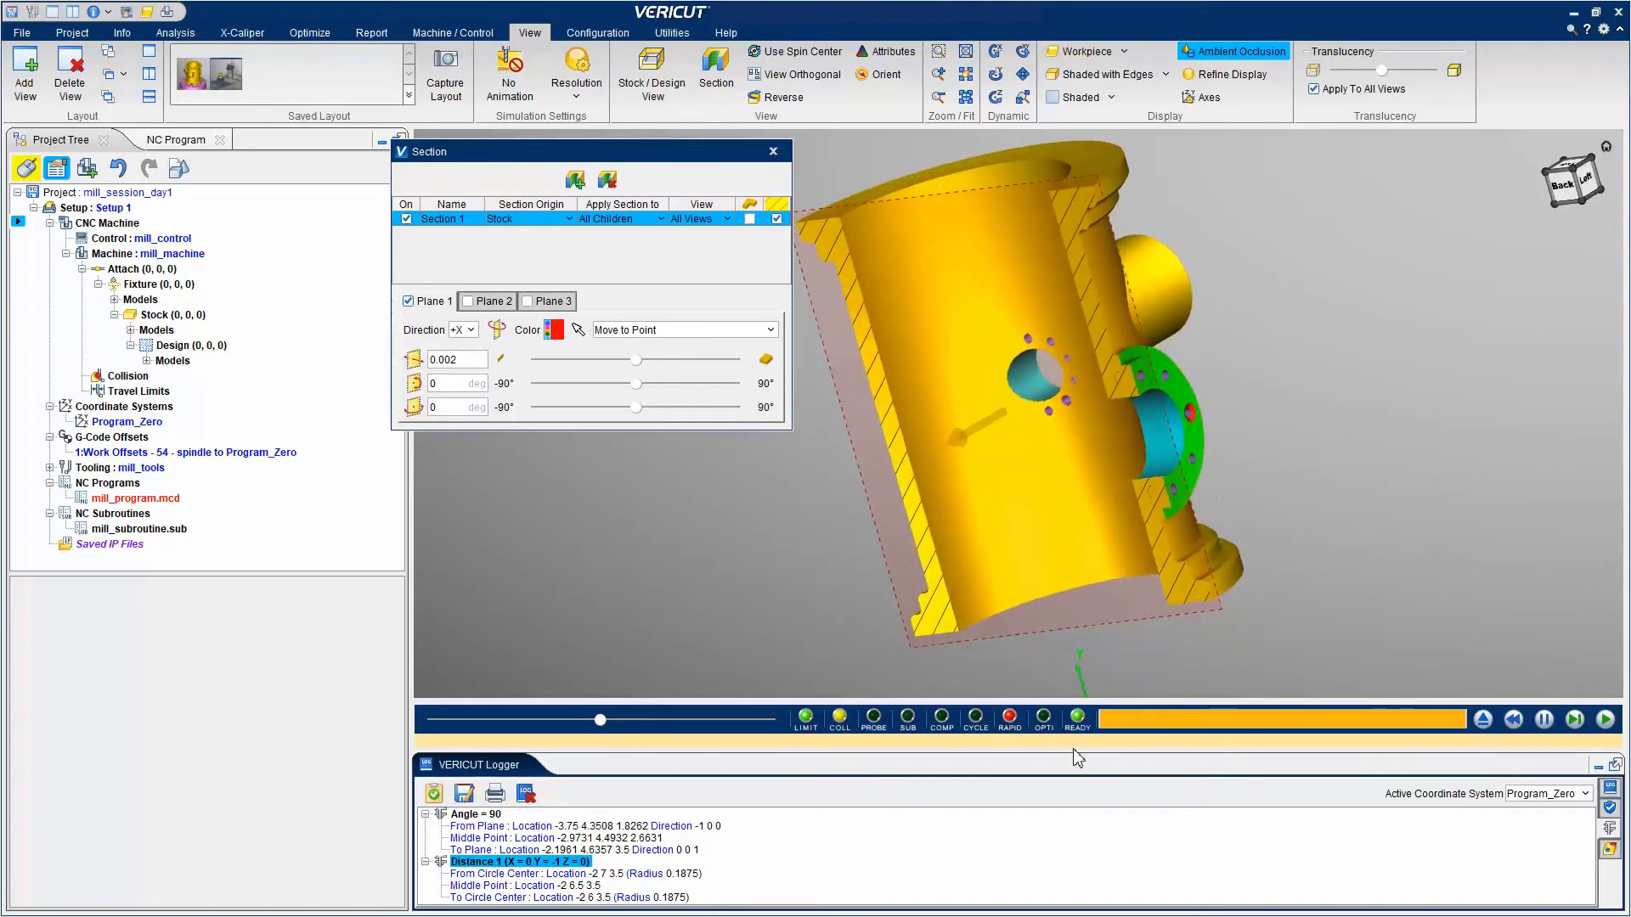
double_click(465, 366)
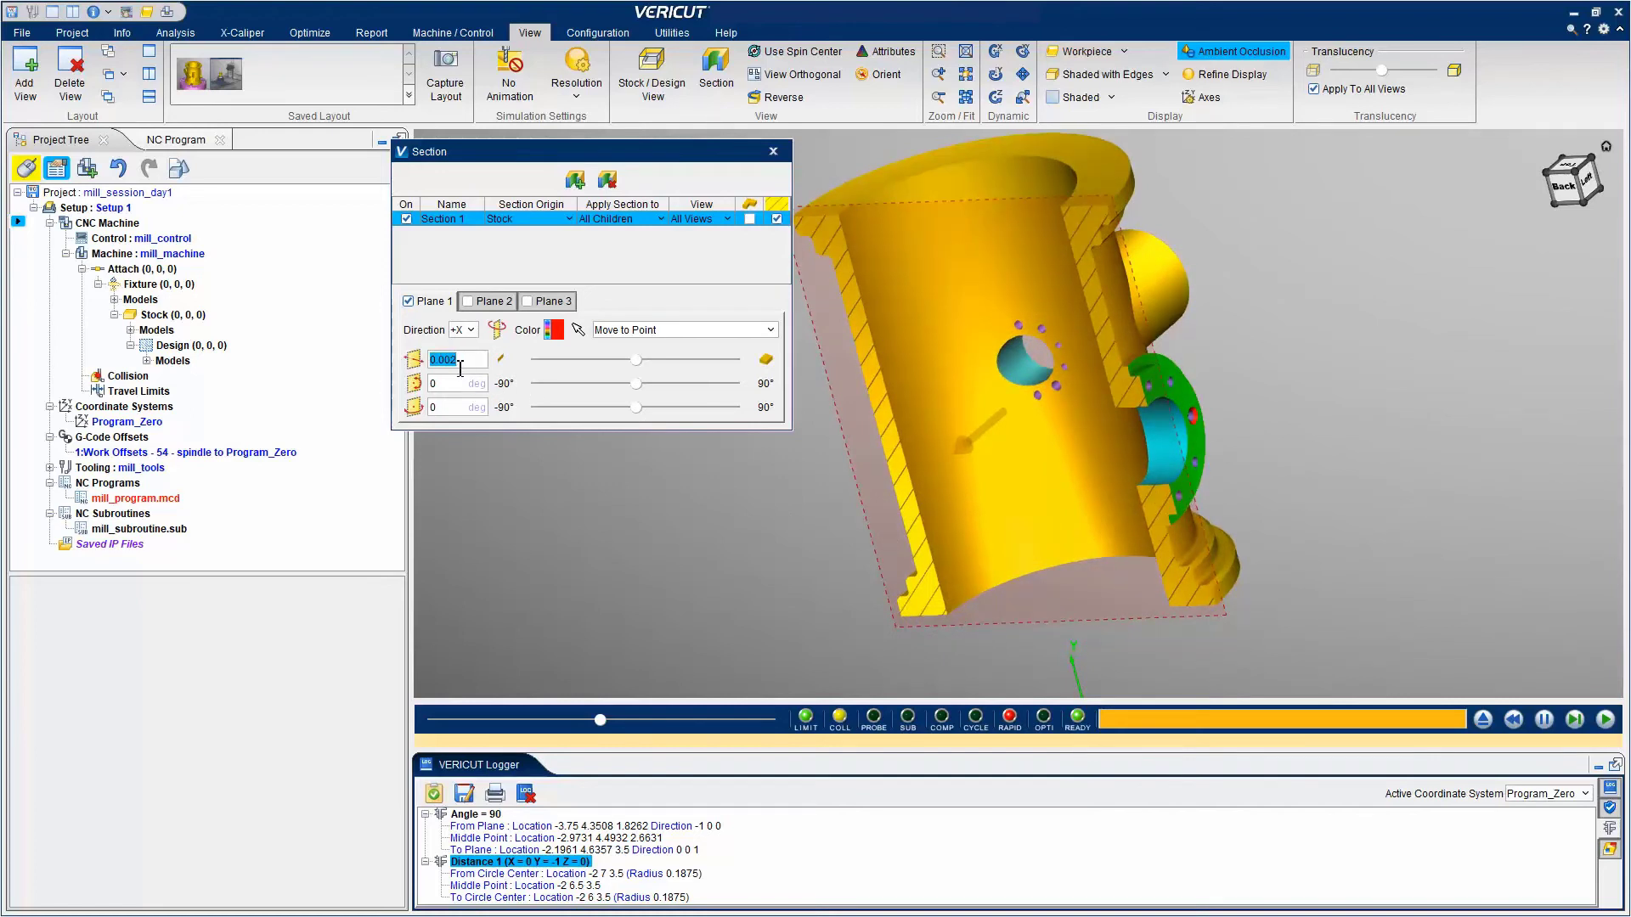
text(-1.625)
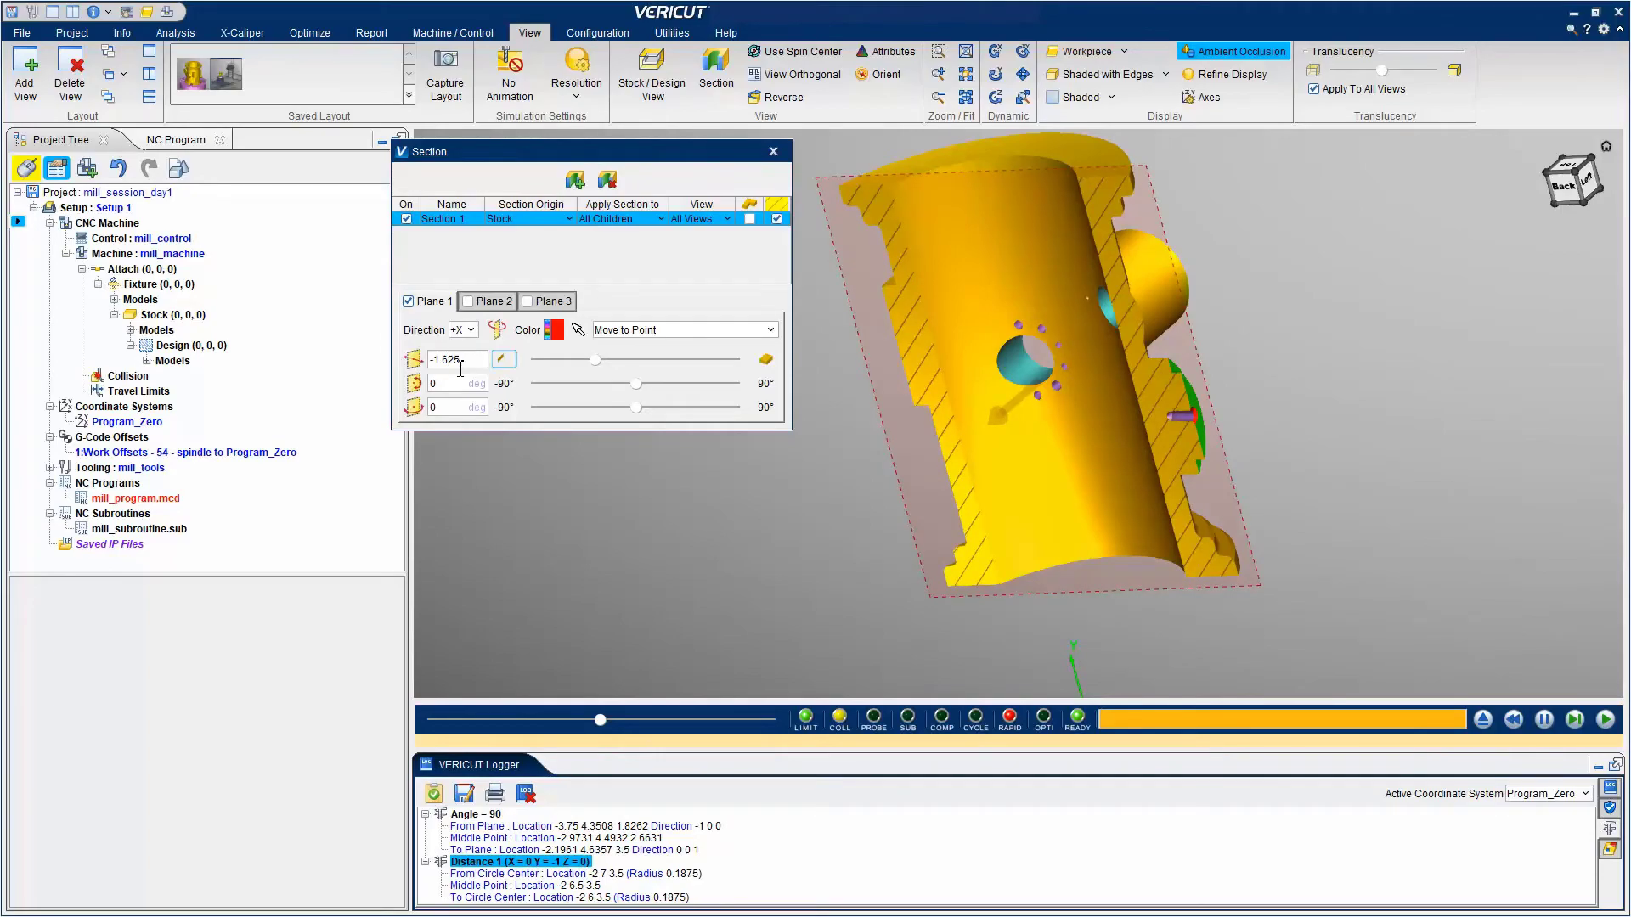
Step: Measure the sectioned drilled hole's depth from the boss's outer face to the conical bottom, picking the cylindrical wall as the feature
click(242, 32)
click(586, 51)
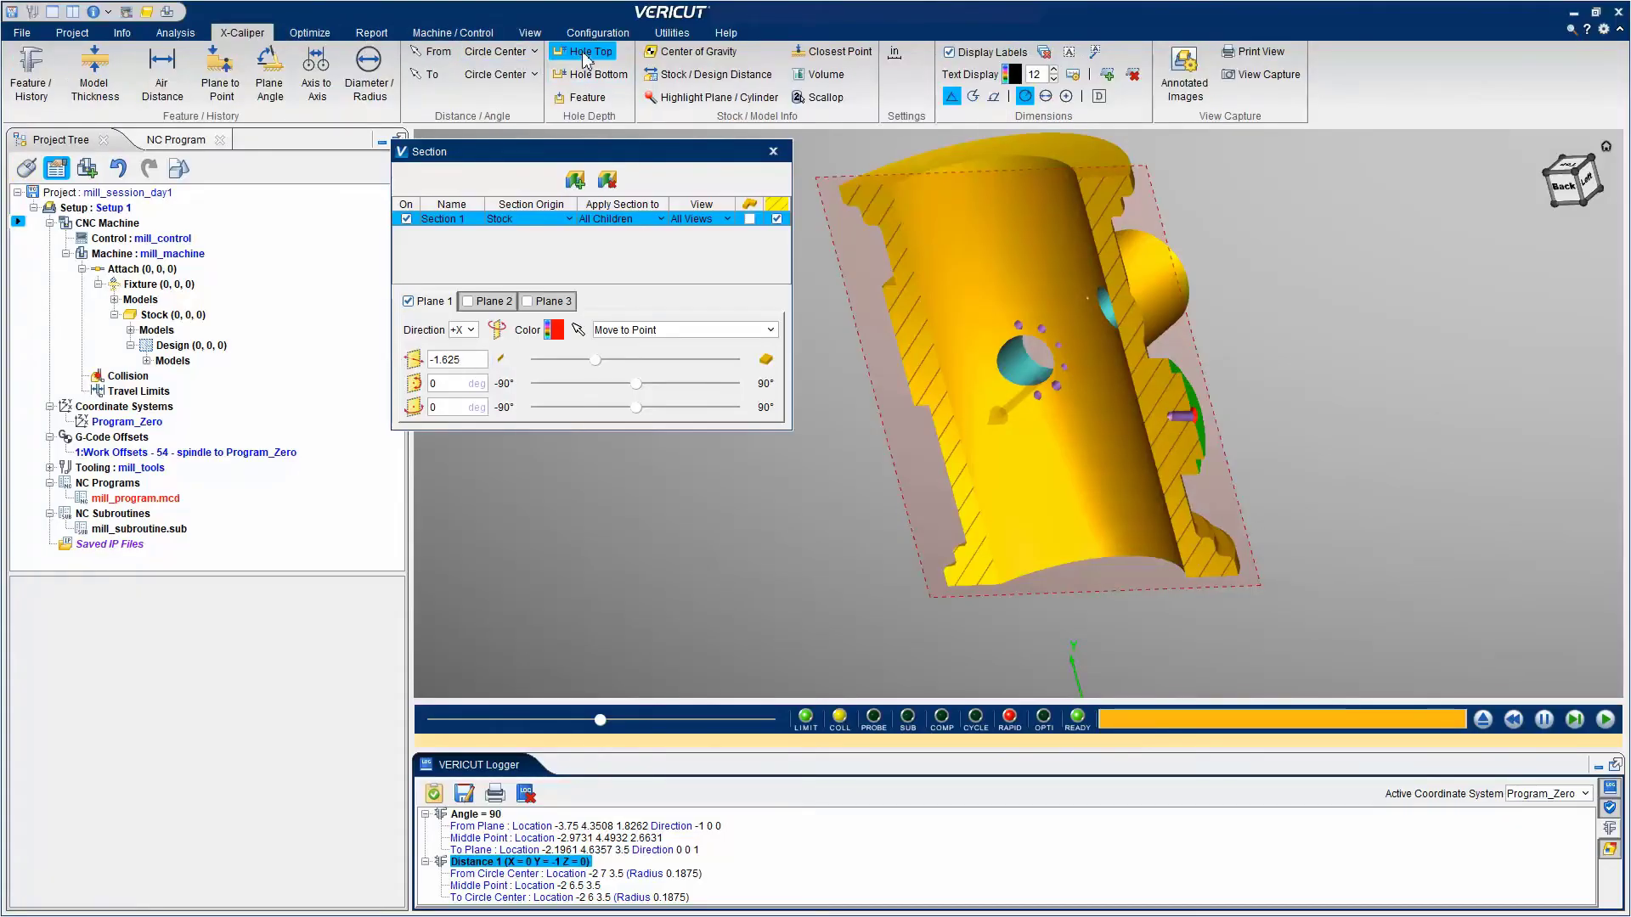
scroll(1213, 438, up, 5)
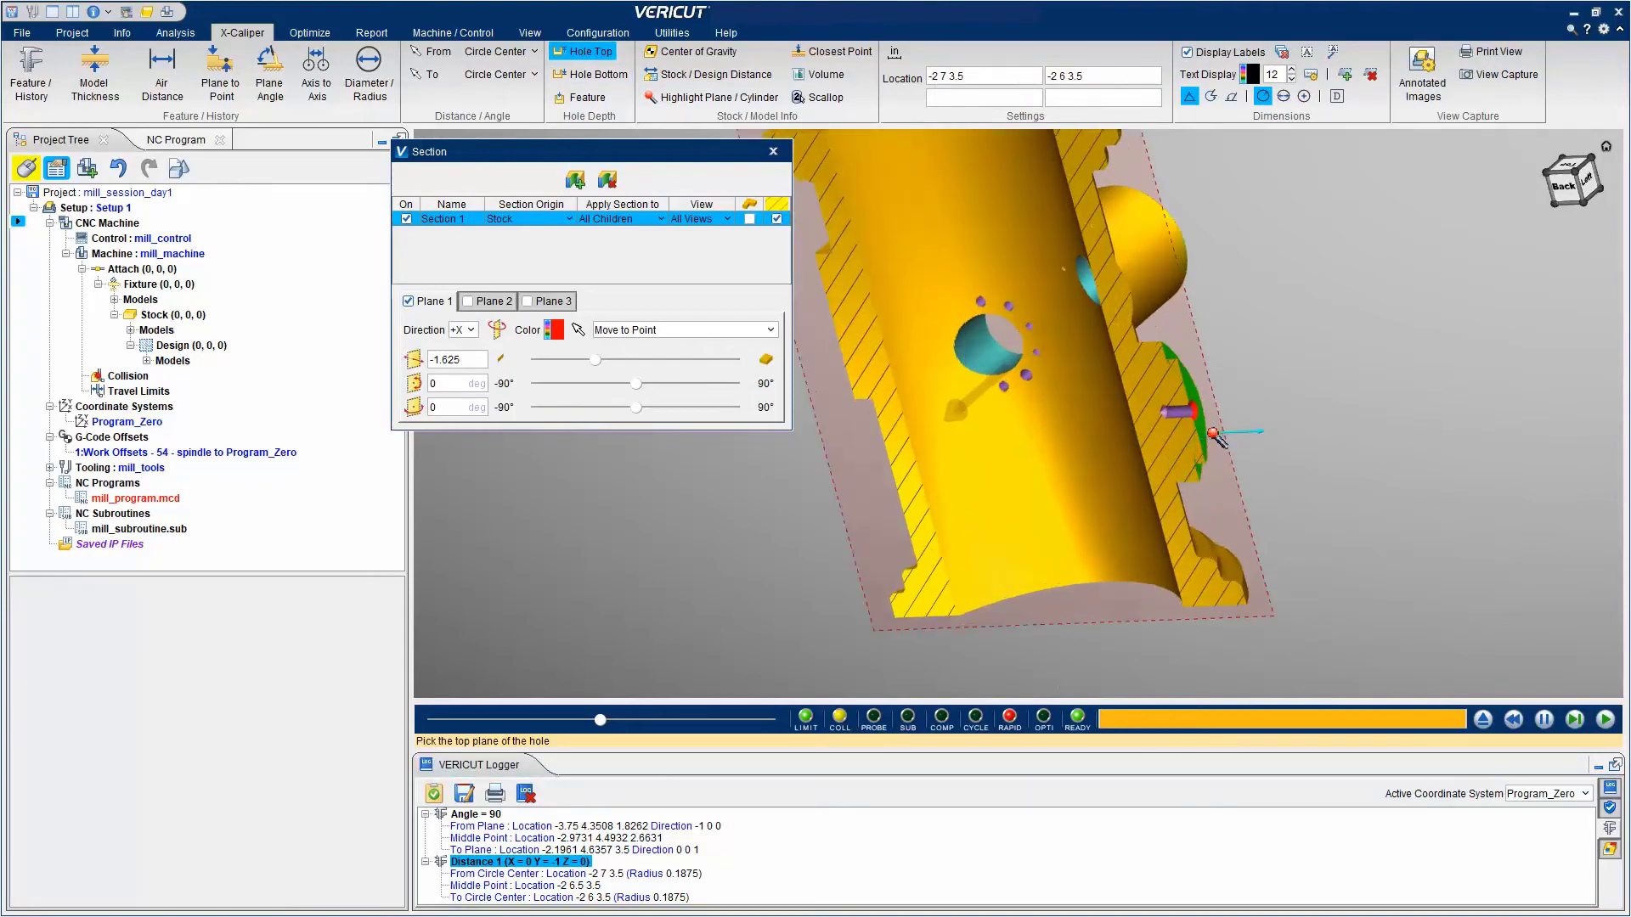
scroll(1209, 436, up, 3)
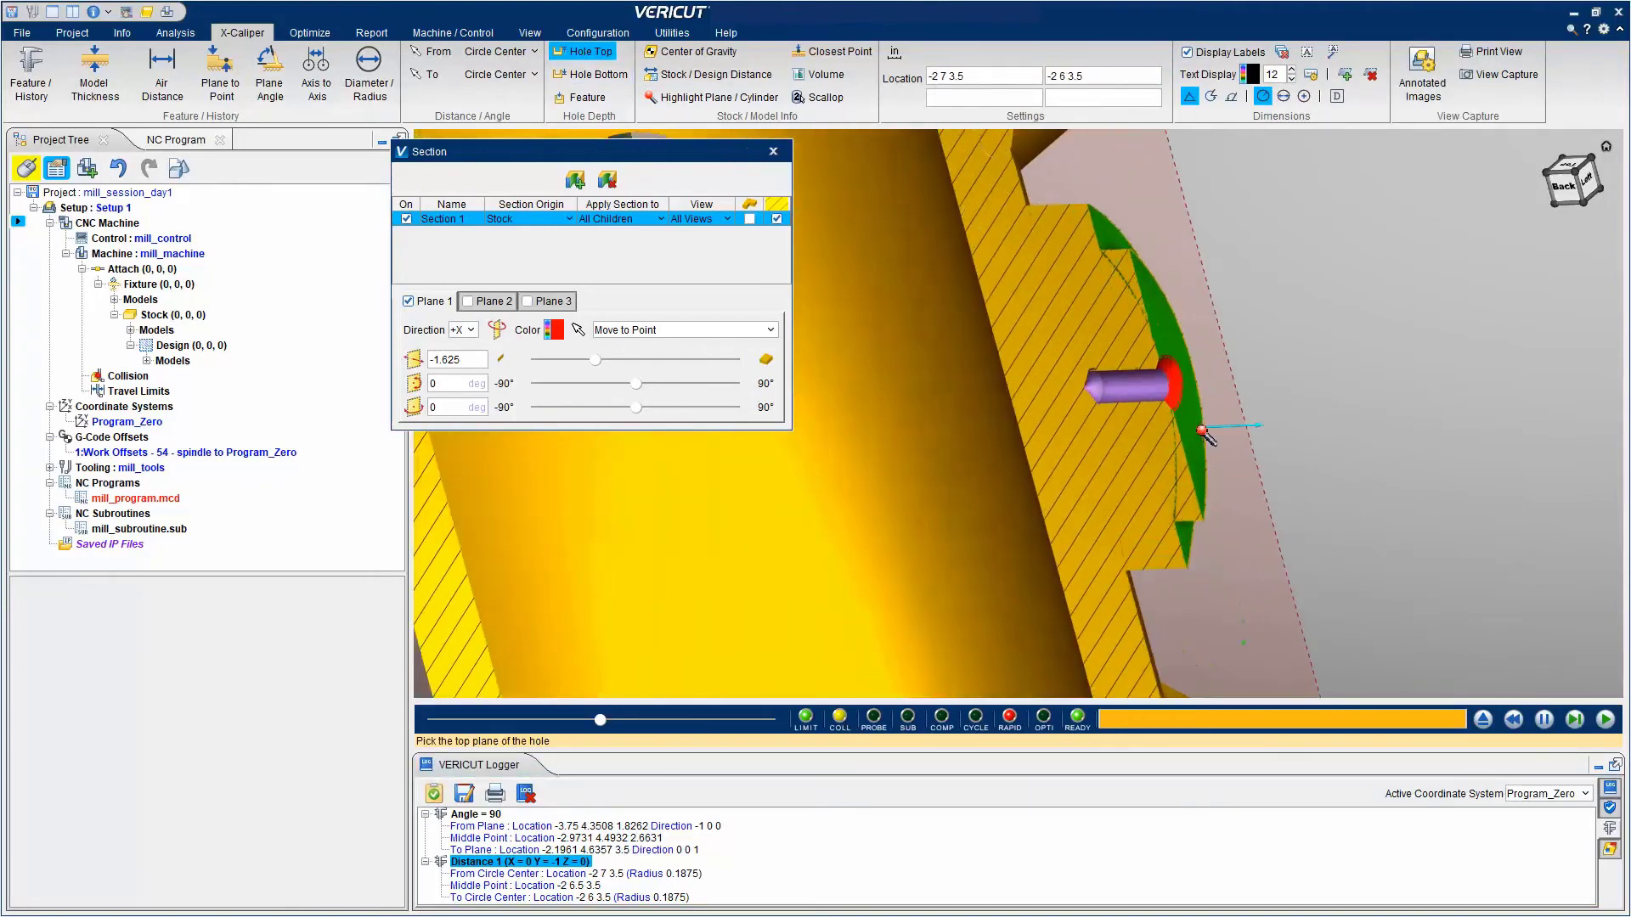
click(1170, 350)
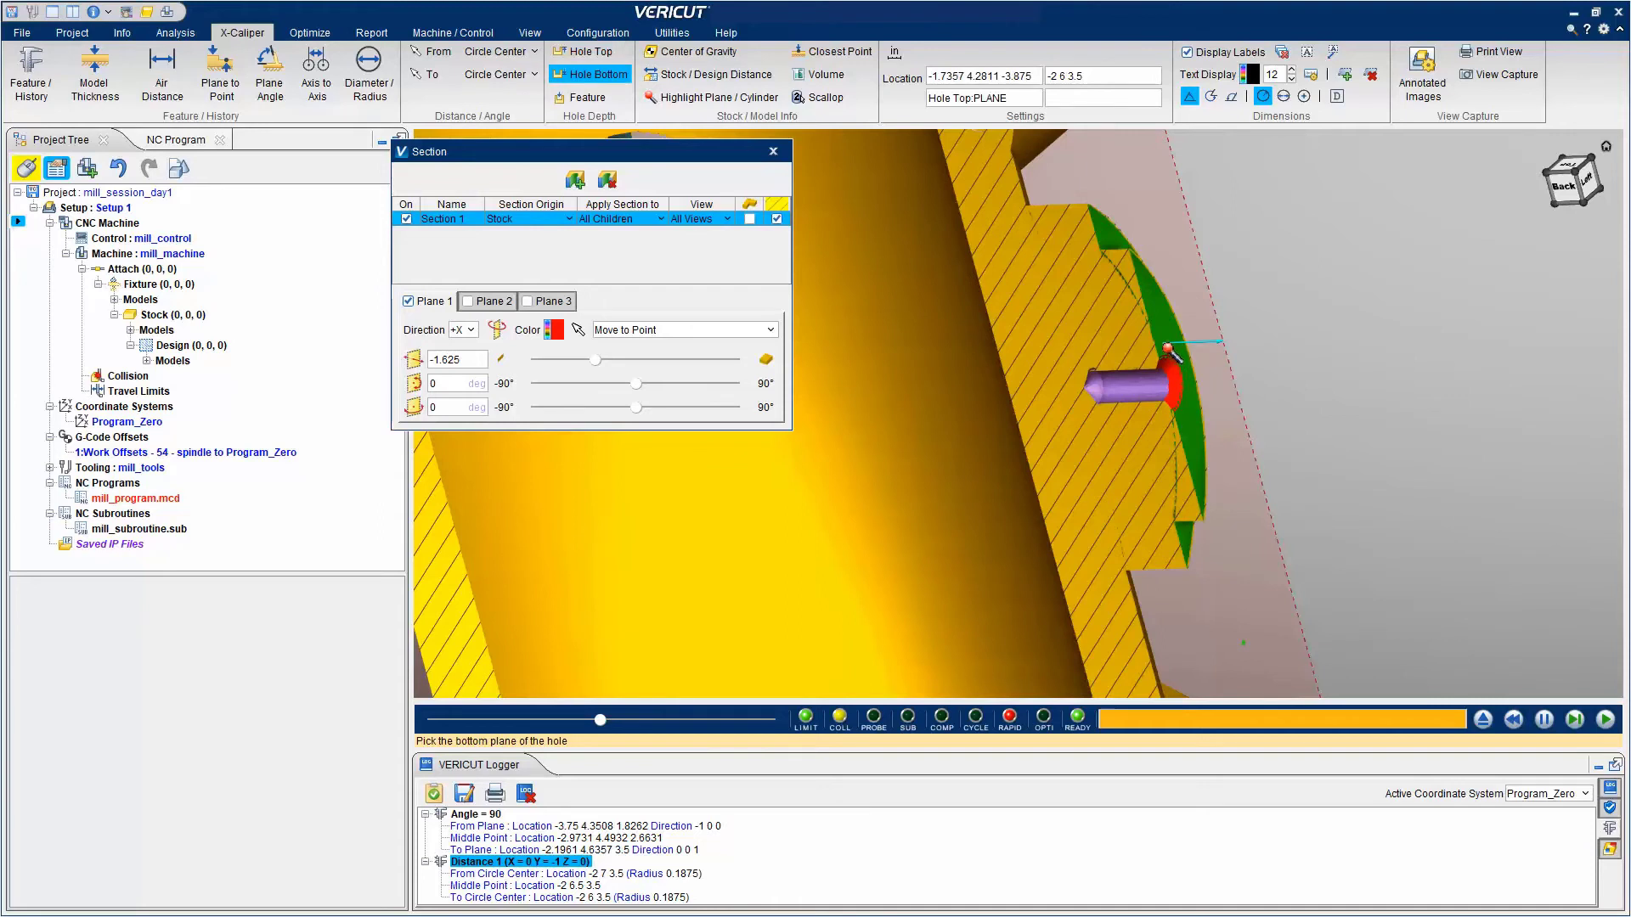
click(1101, 396)
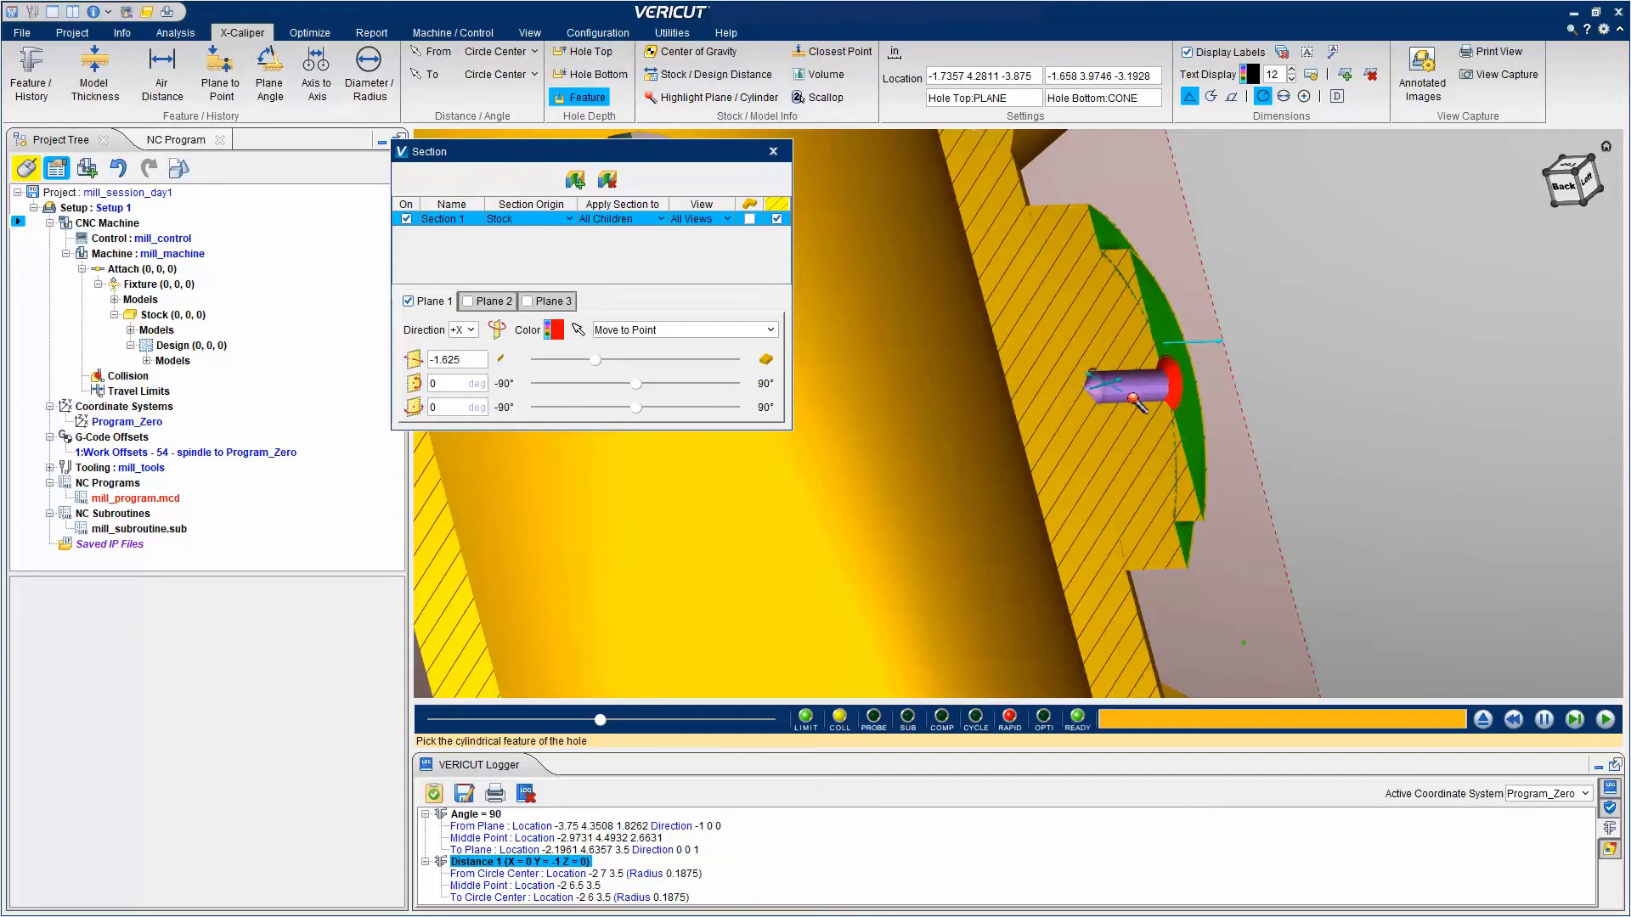
click(1135, 399)
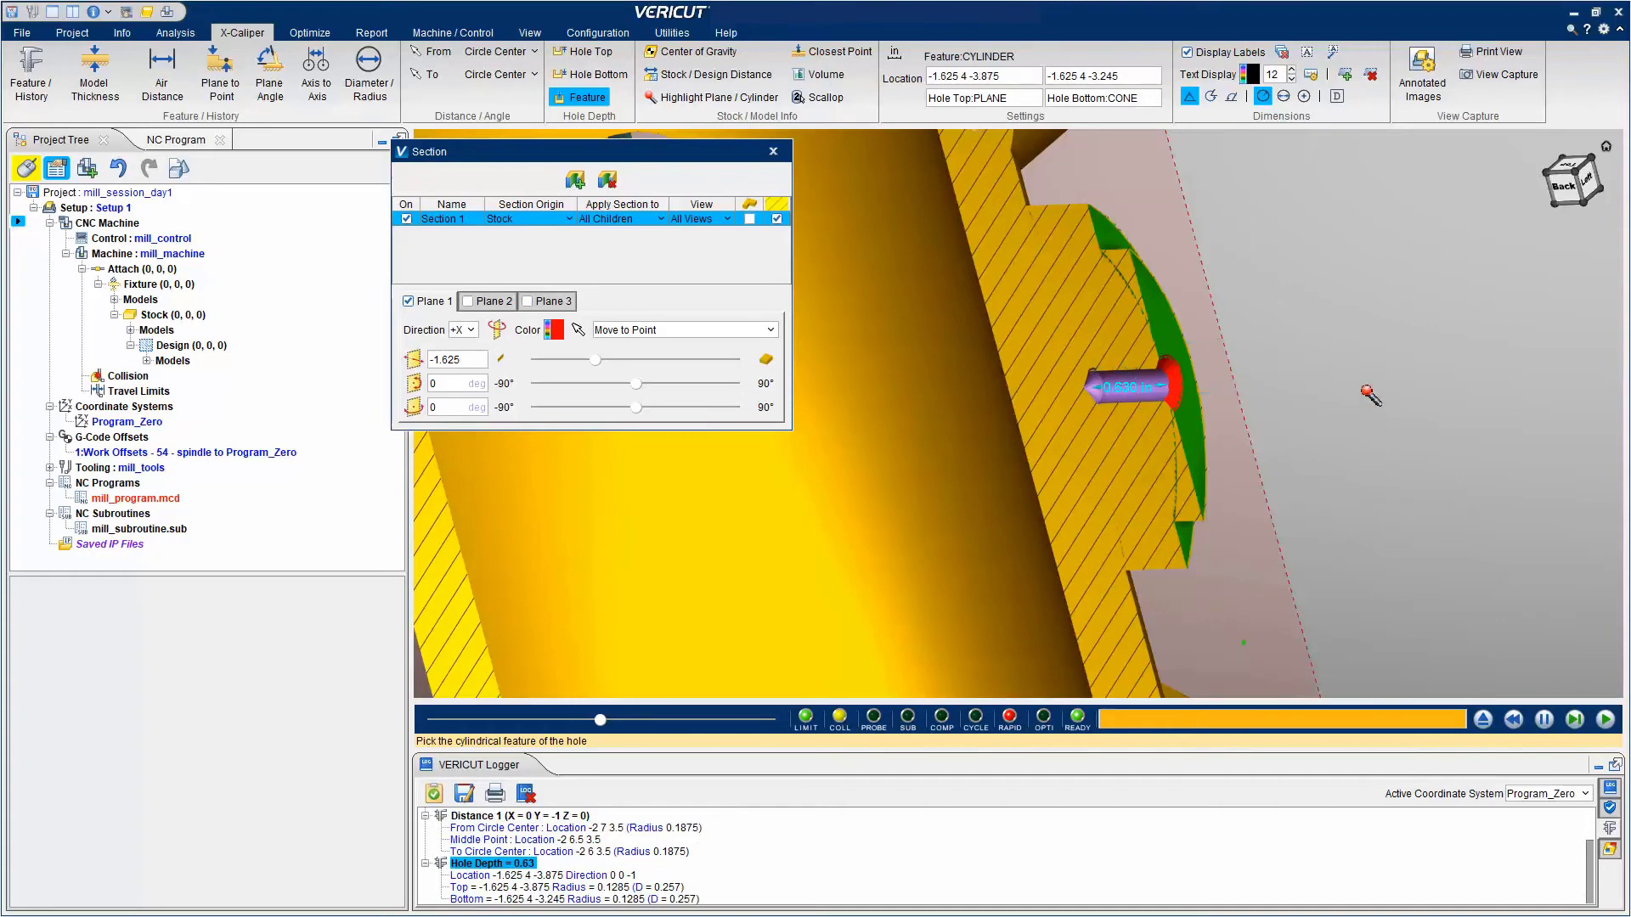
click(1561, 209)
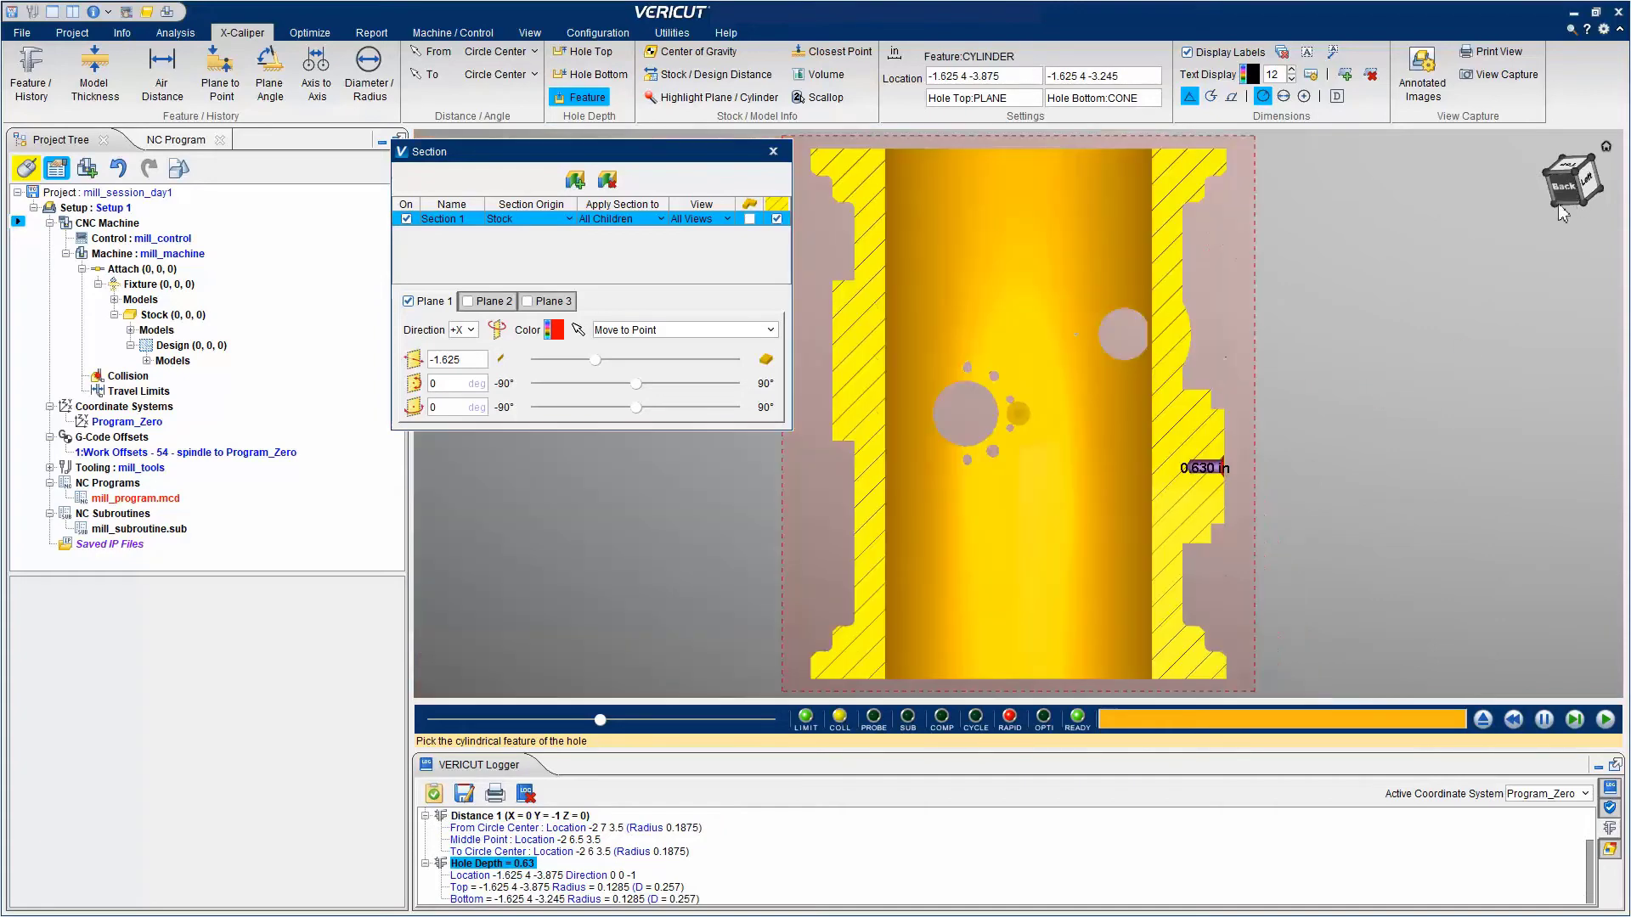
scroll(1215, 476, up, 5)
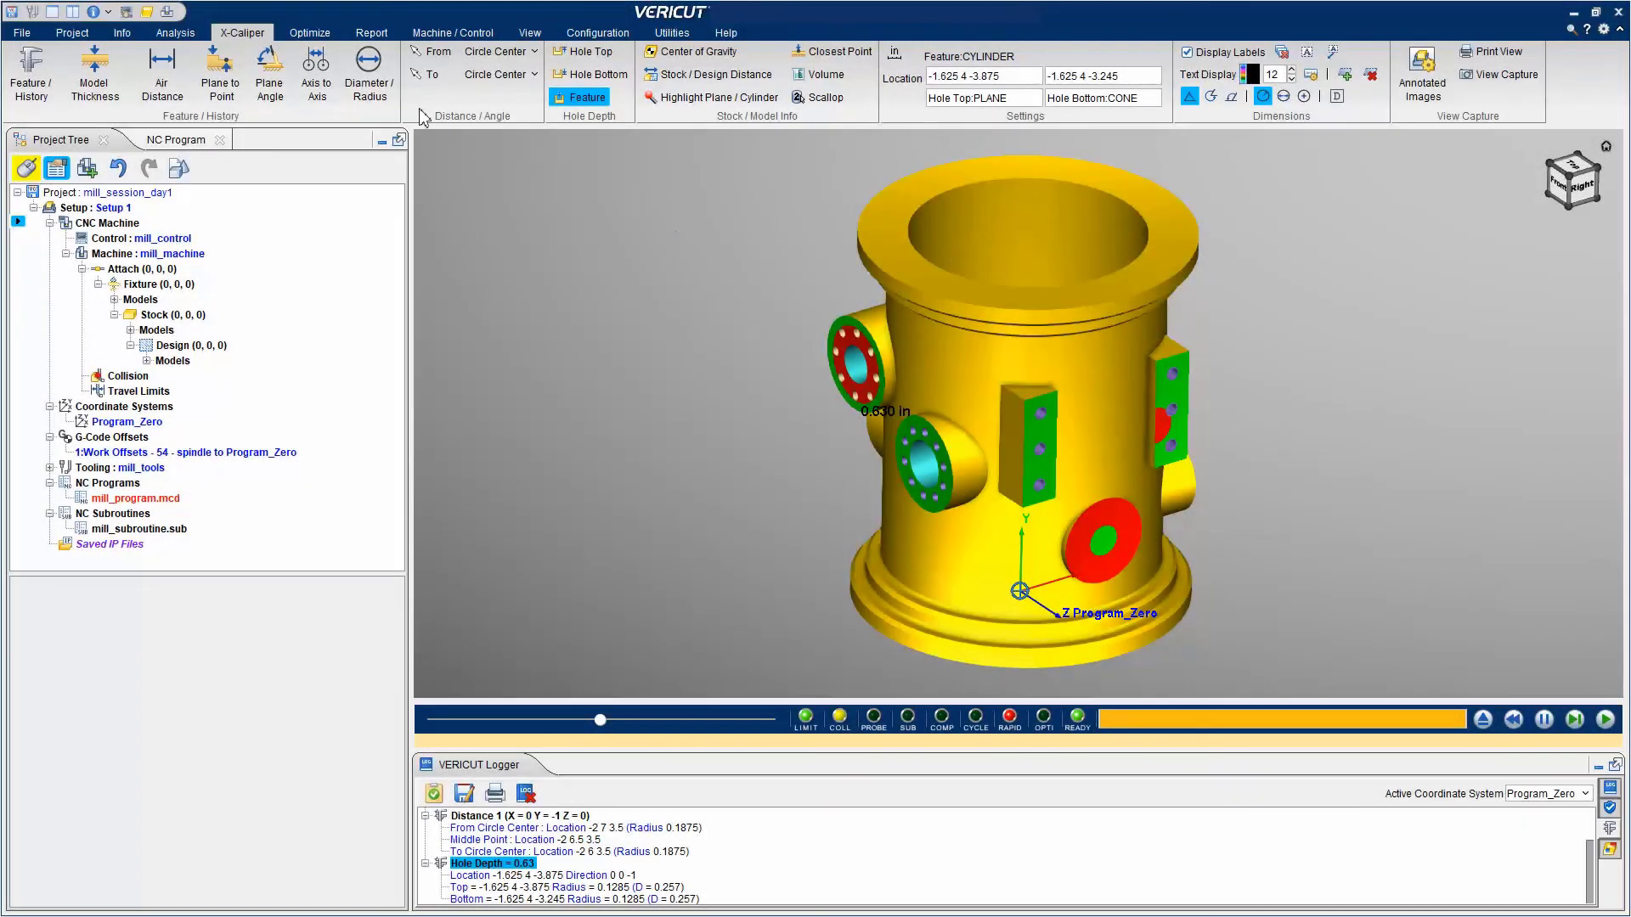
Step: Display the tool-to-stock collisions on the cut part to inspect them, and turn the display back off
click(175, 32)
click(62, 88)
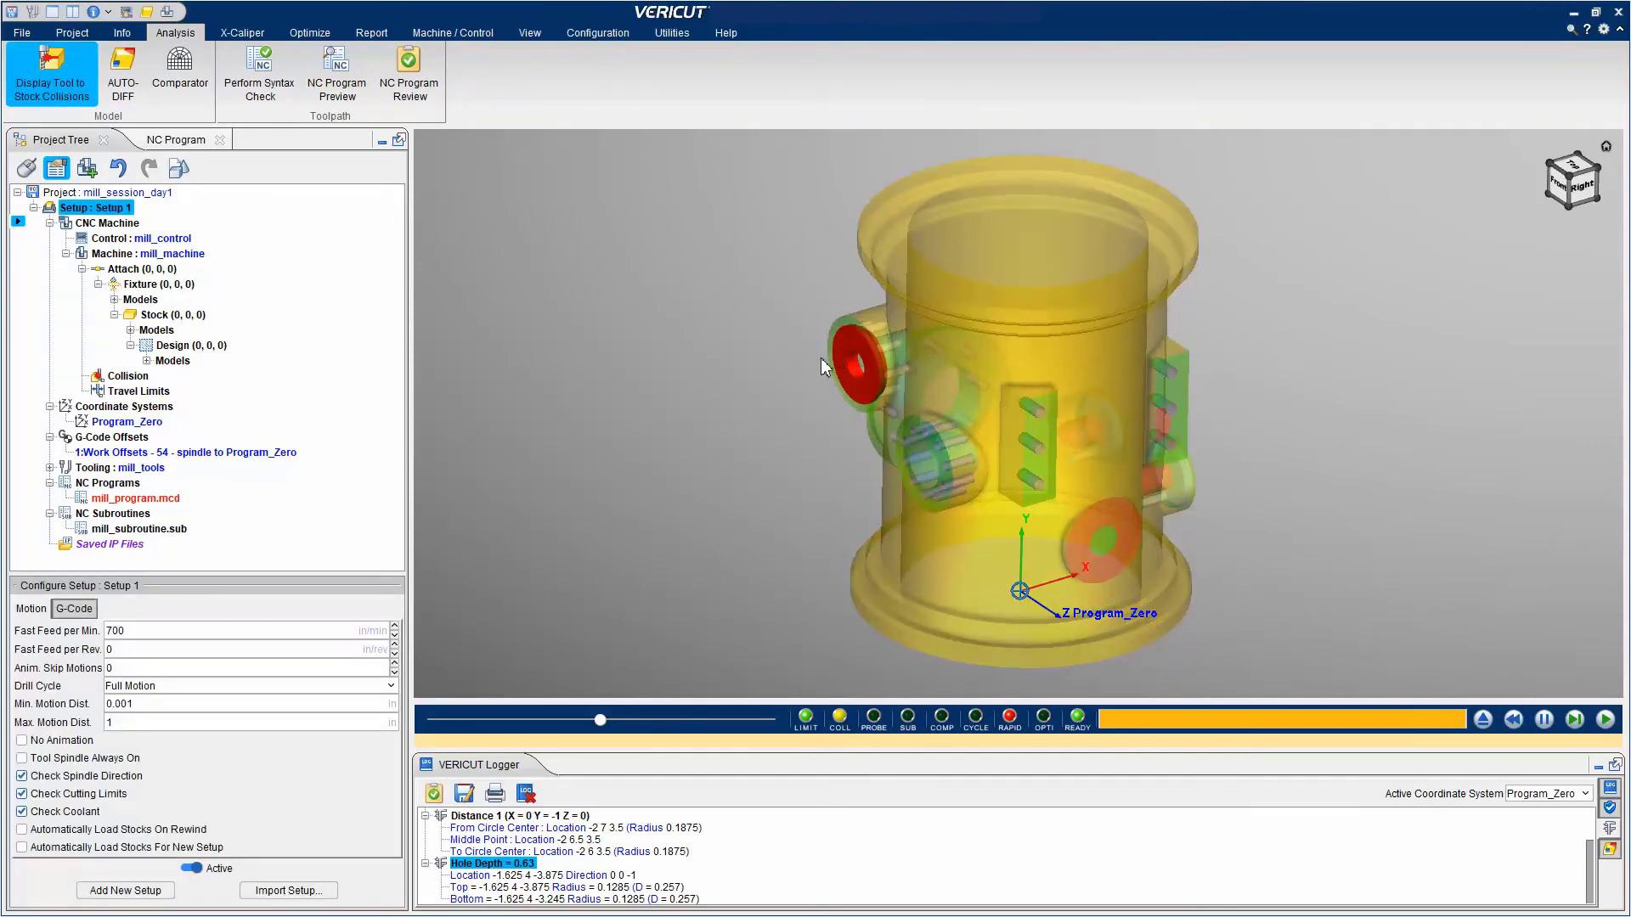
click(68, 83)
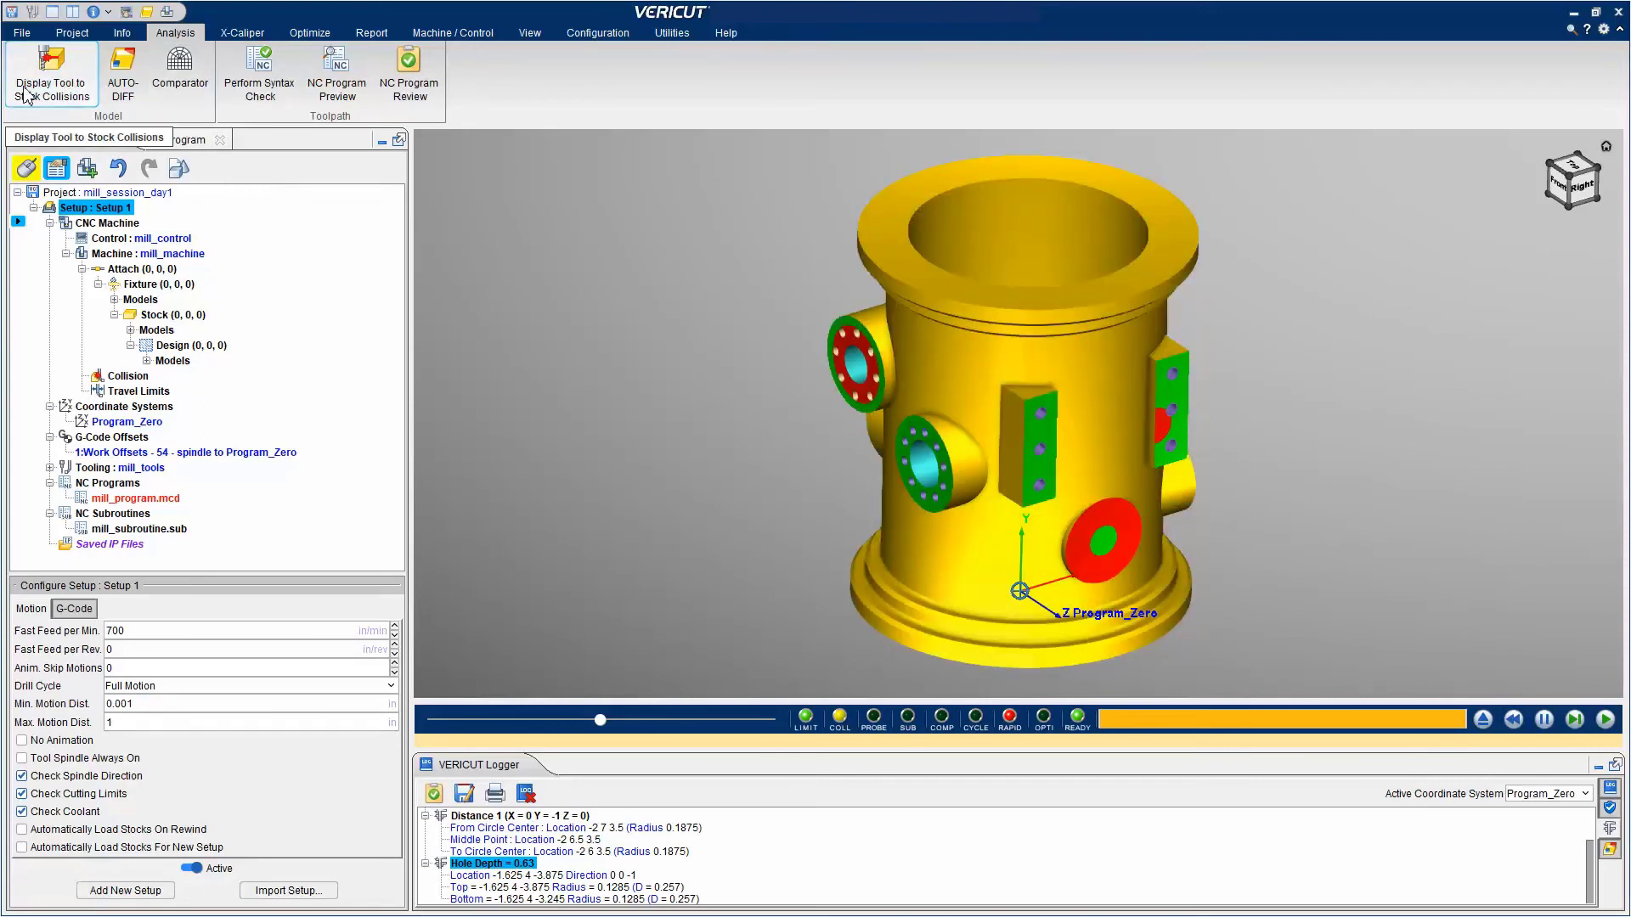
Step: Open the Welcome screen with its recent files, templates, videos and training sessions
click(733, 34)
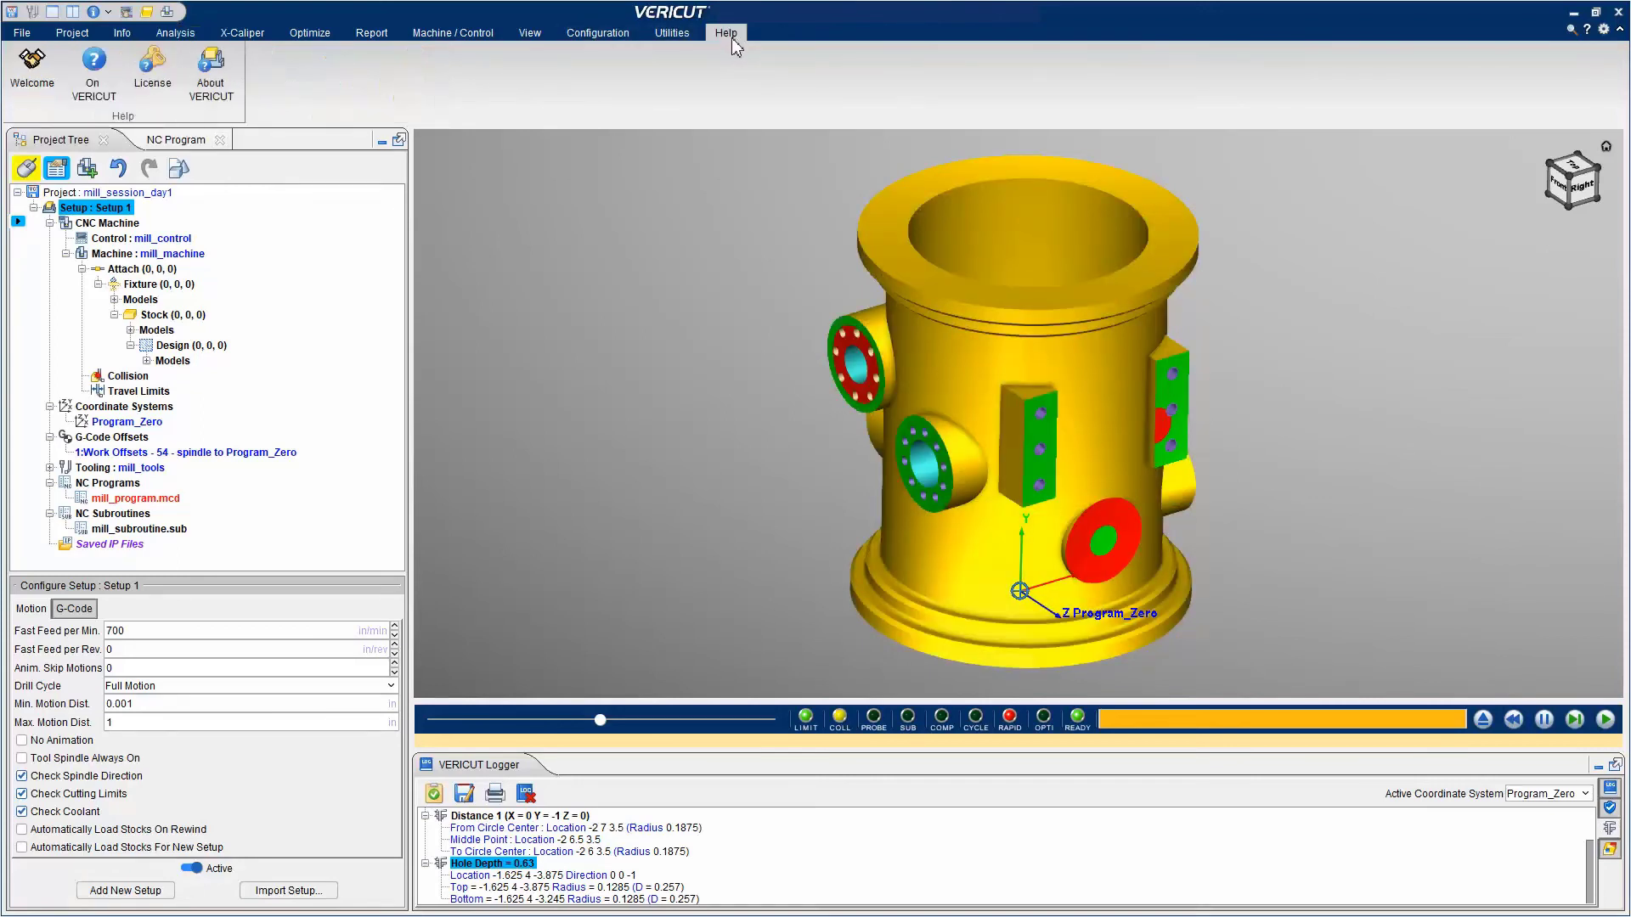
click(48, 102)
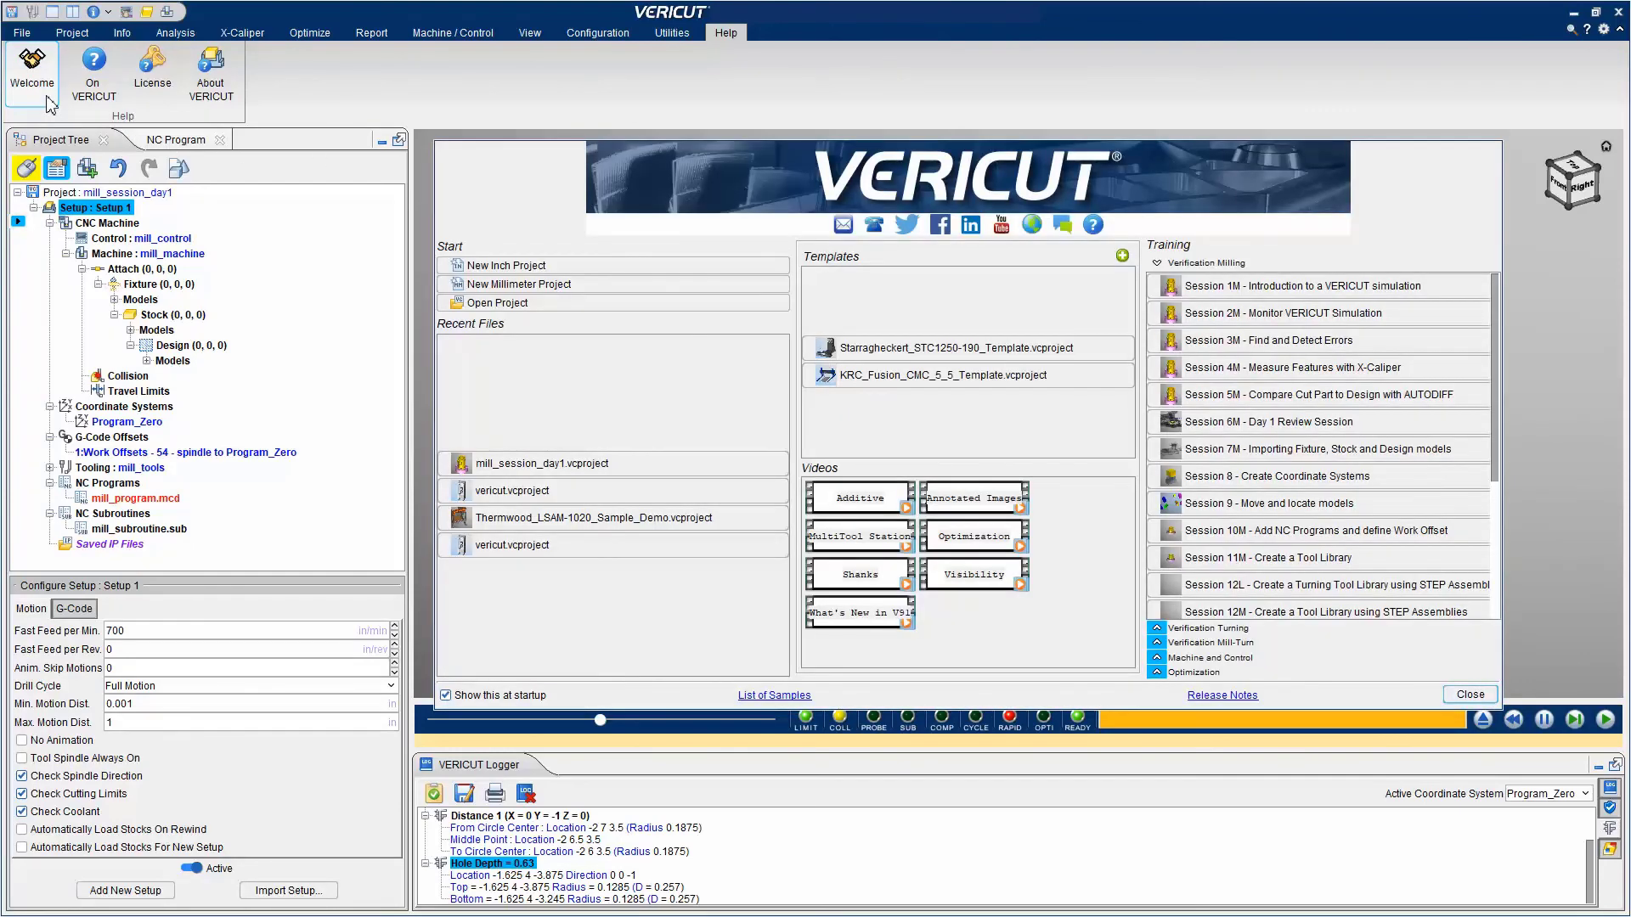